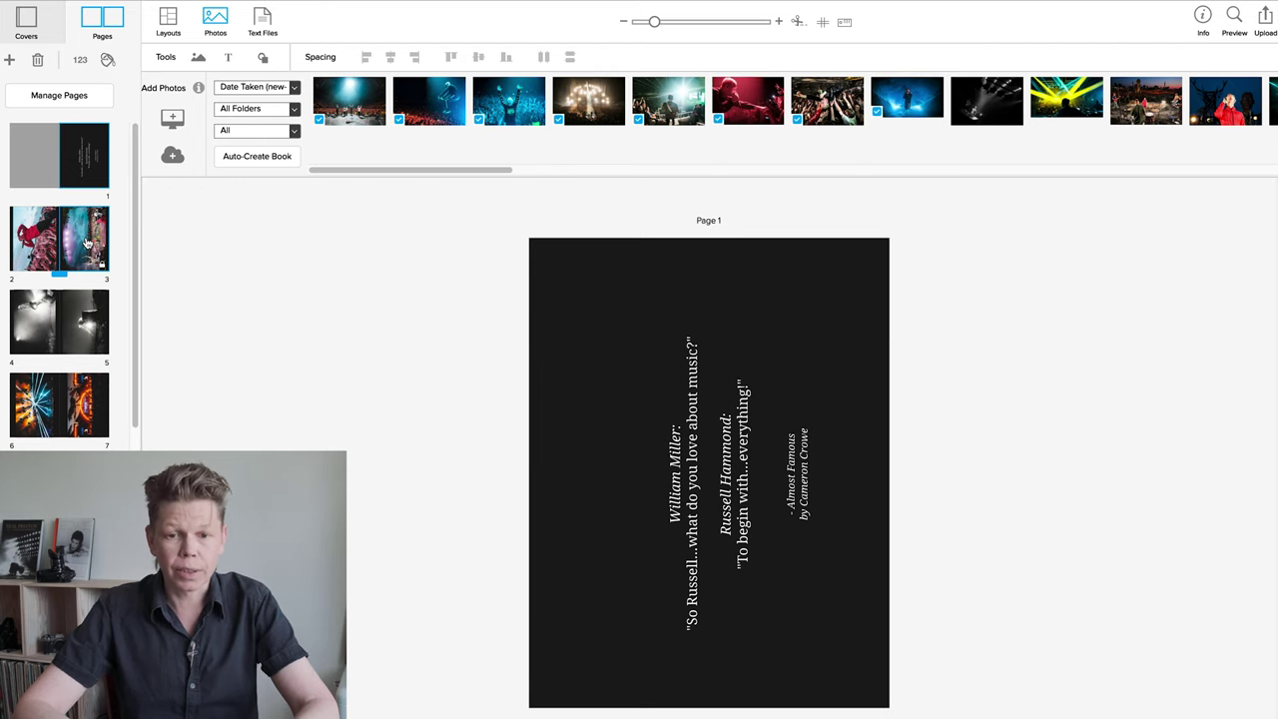
# Browse the existing magazine's rotated full-bleed photo spreads from pages 2–3 through 22–23.
pyautogui.click(87, 243)
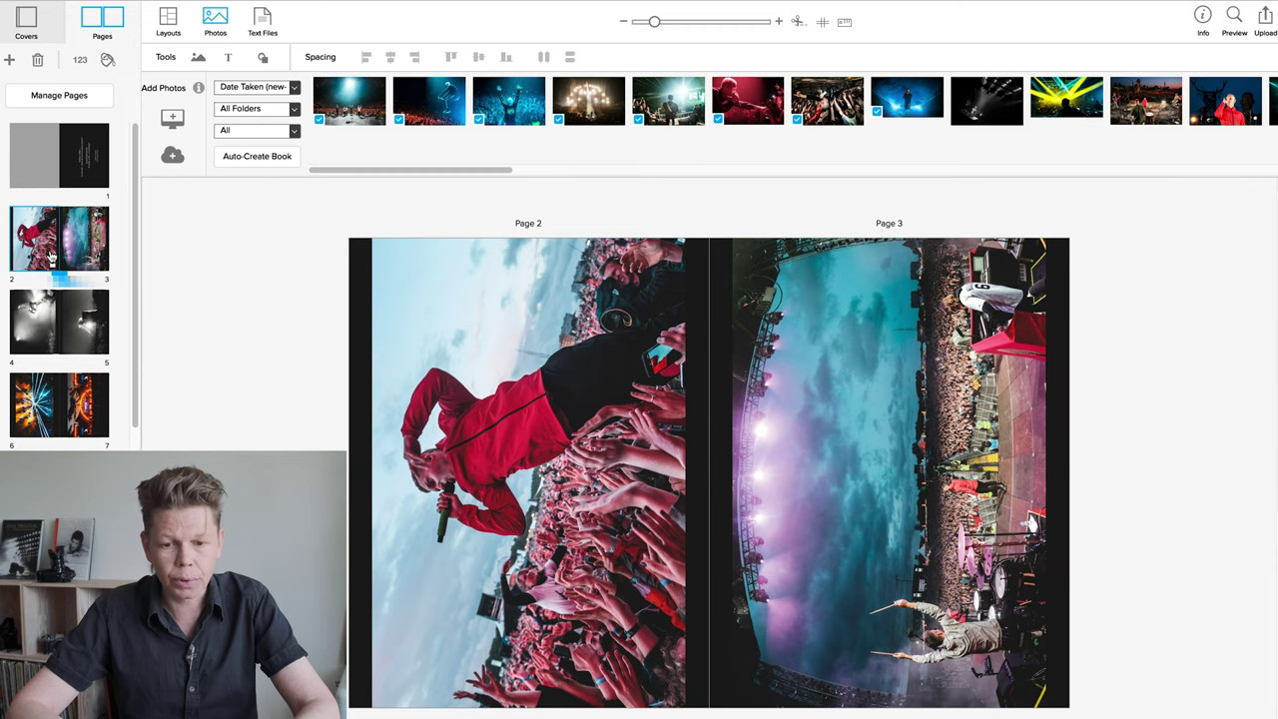
pyautogui.click(32, 312)
pyautogui.click(33, 392)
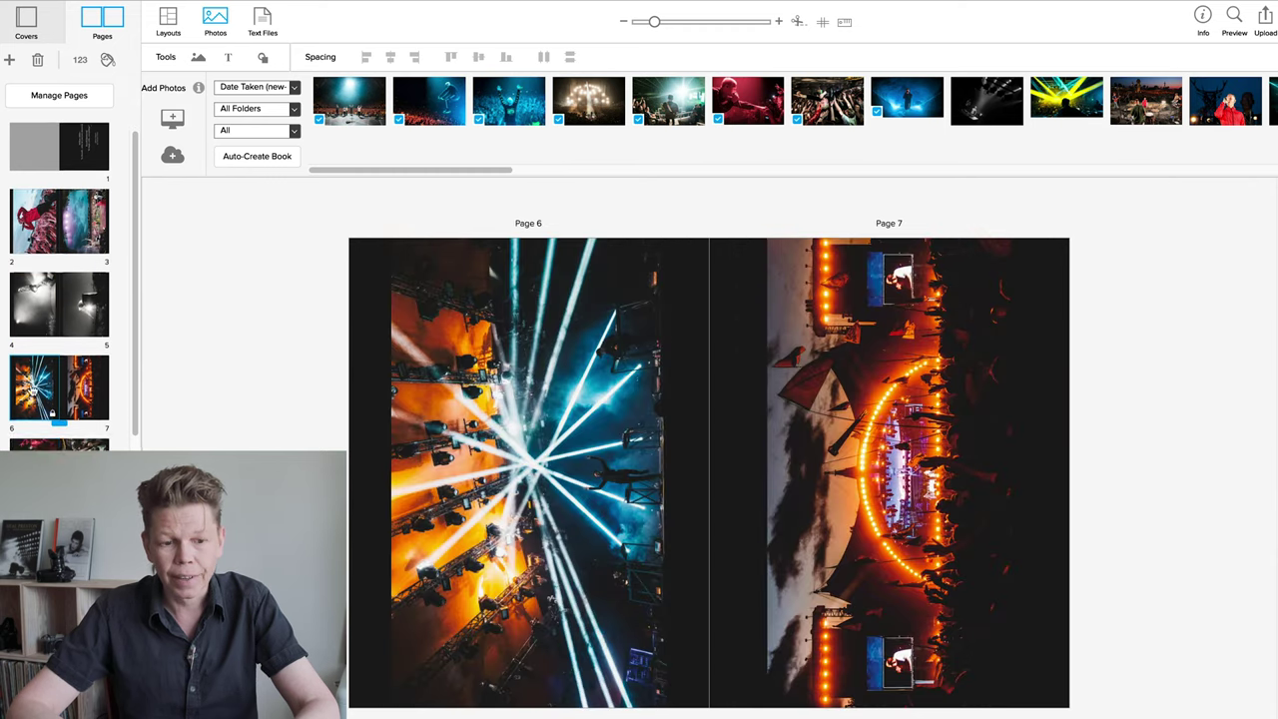
pyautogui.scroll(-3, 33, 391)
pyautogui.click(376, 340)
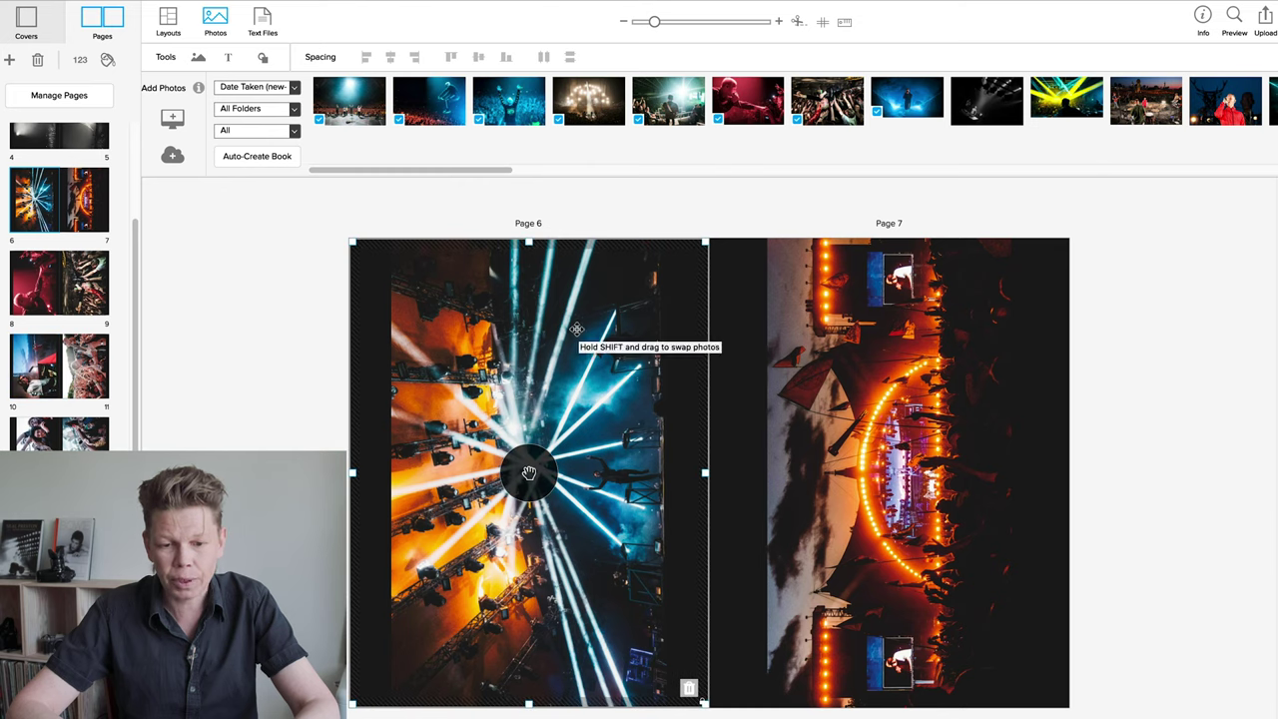
pyautogui.click(38, 374)
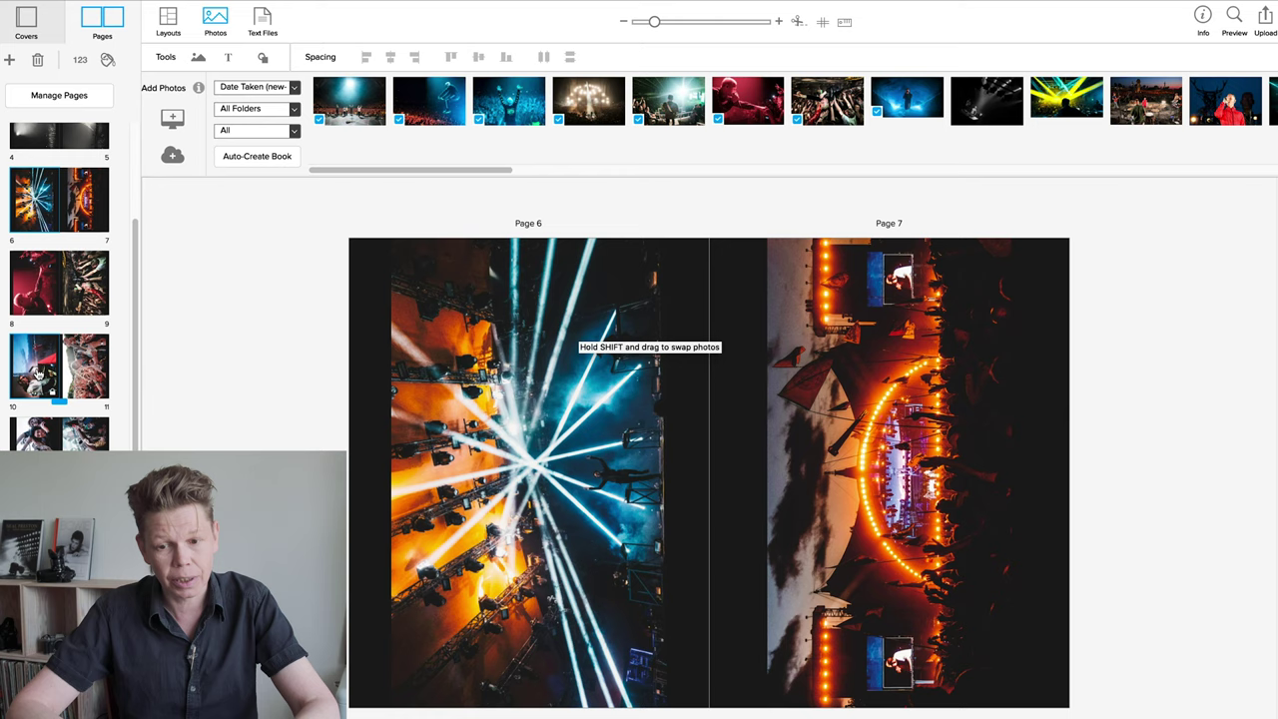
pyautogui.click(35, 434)
pyautogui.scroll(-5, 59, 300)
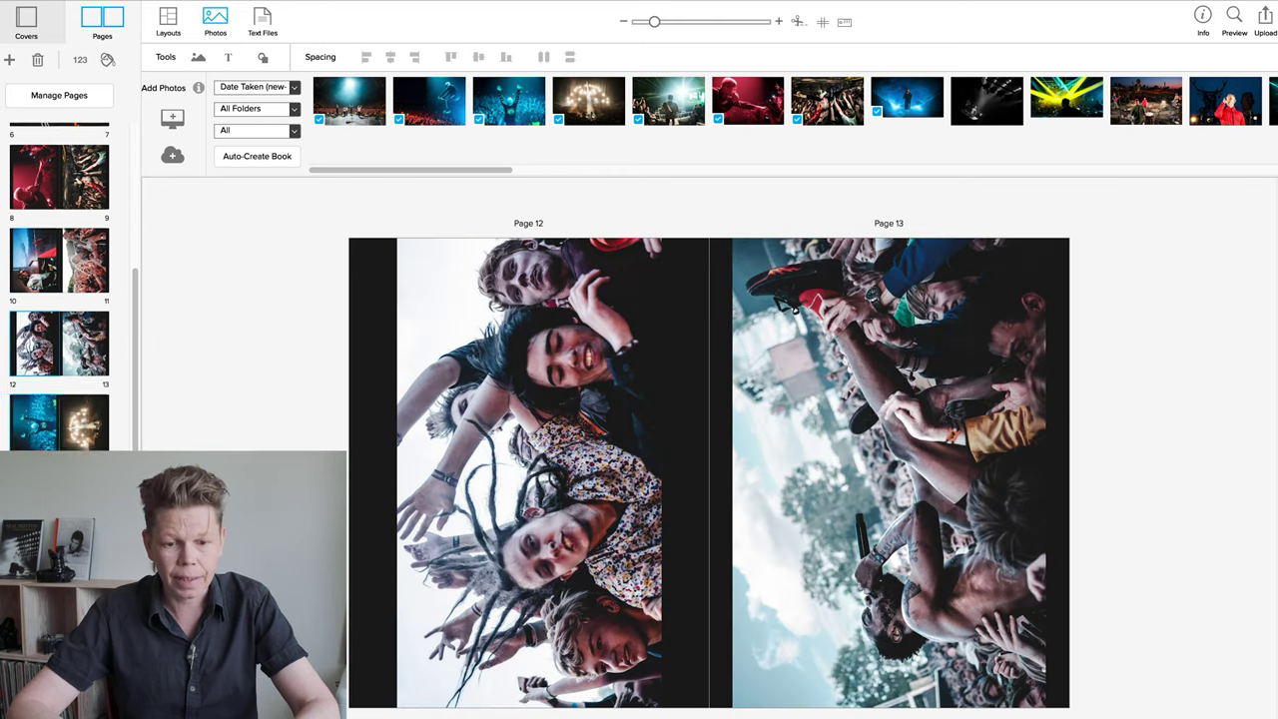
pyautogui.click(58, 312)
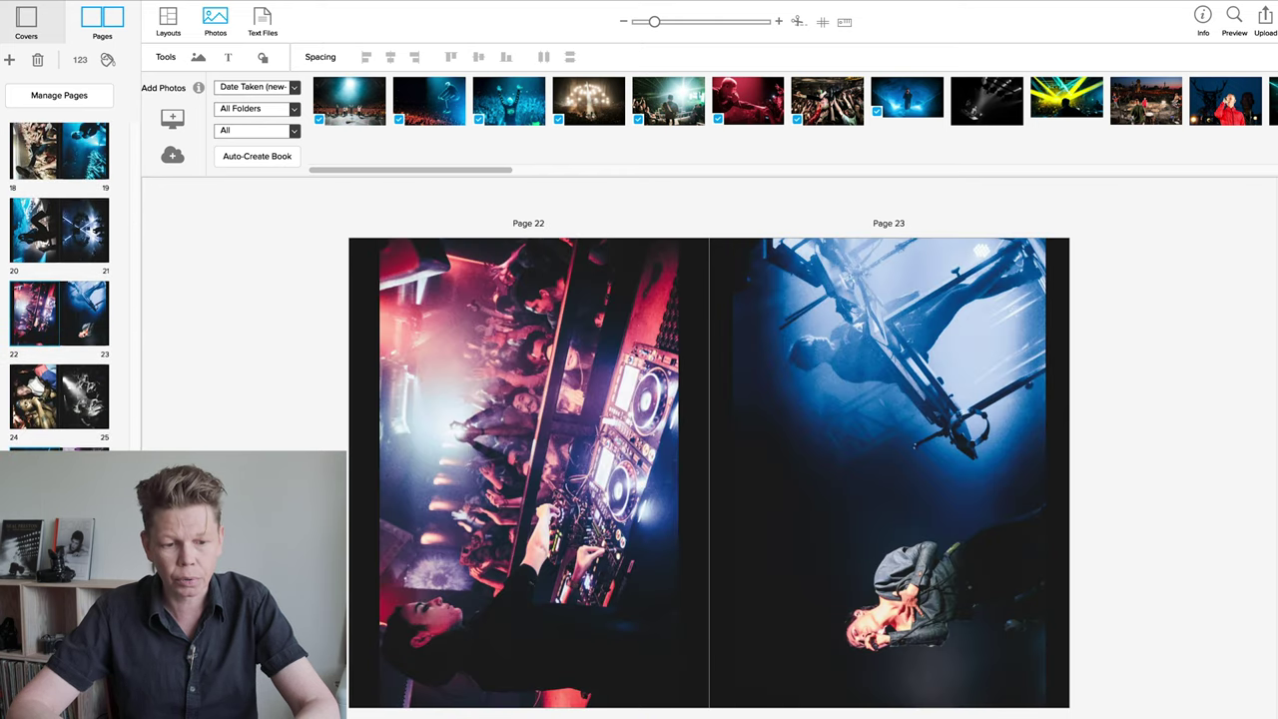
# Jump to page 32, step back through spreads 30–31, 28–29 and 22–23, then return to 2–3.
pyautogui.press('End')
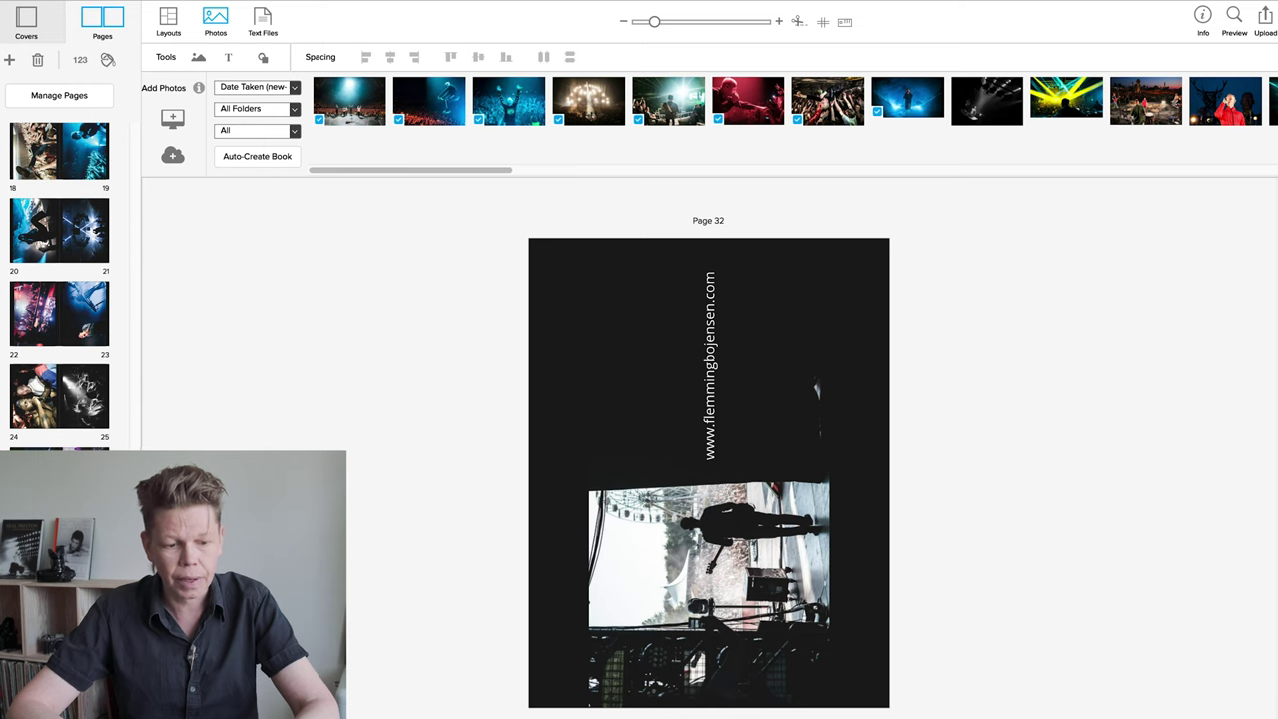
pyautogui.press('pageup')
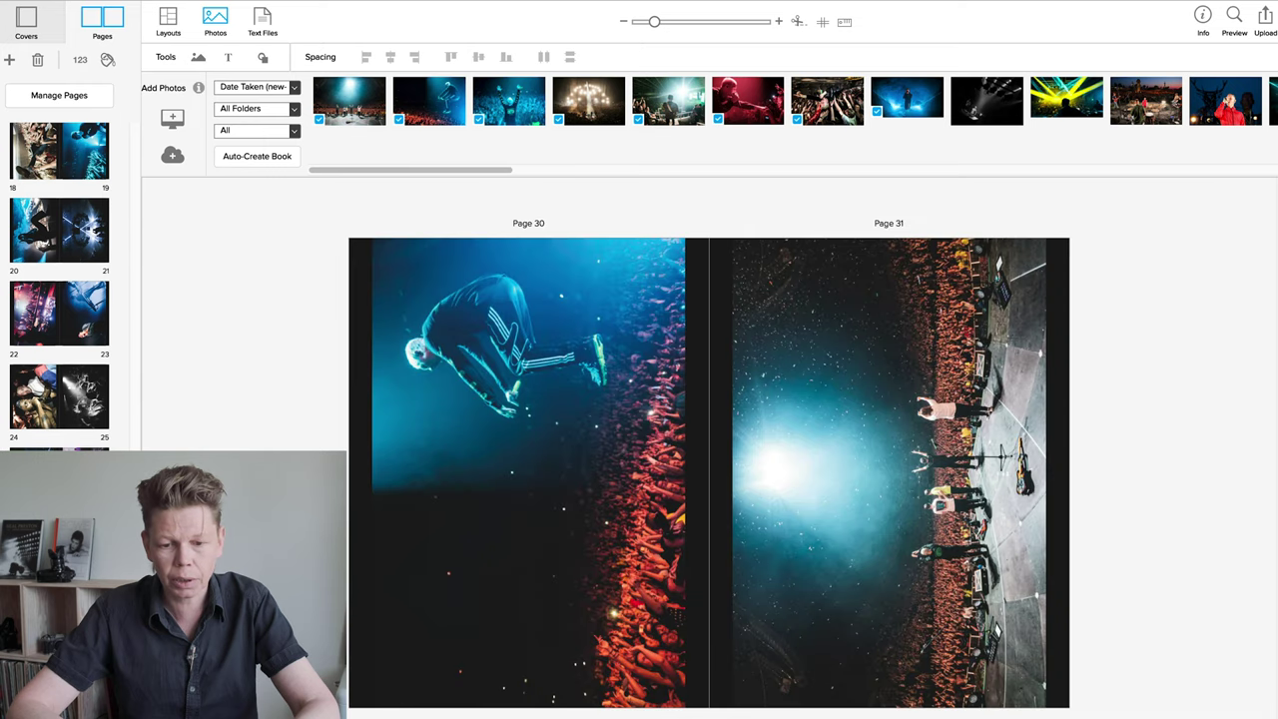
pyautogui.press('pageup')
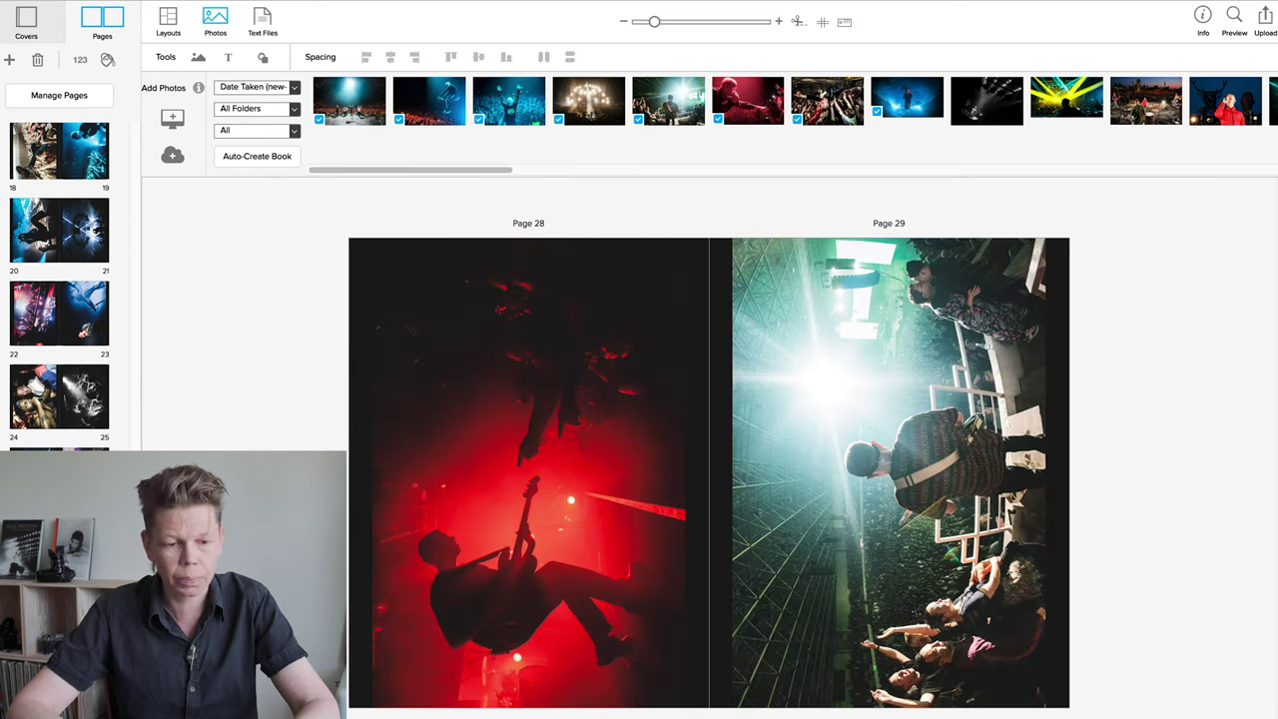
pyautogui.press('pageup')
pyautogui.press('pageup')
pyautogui.press('pageup')
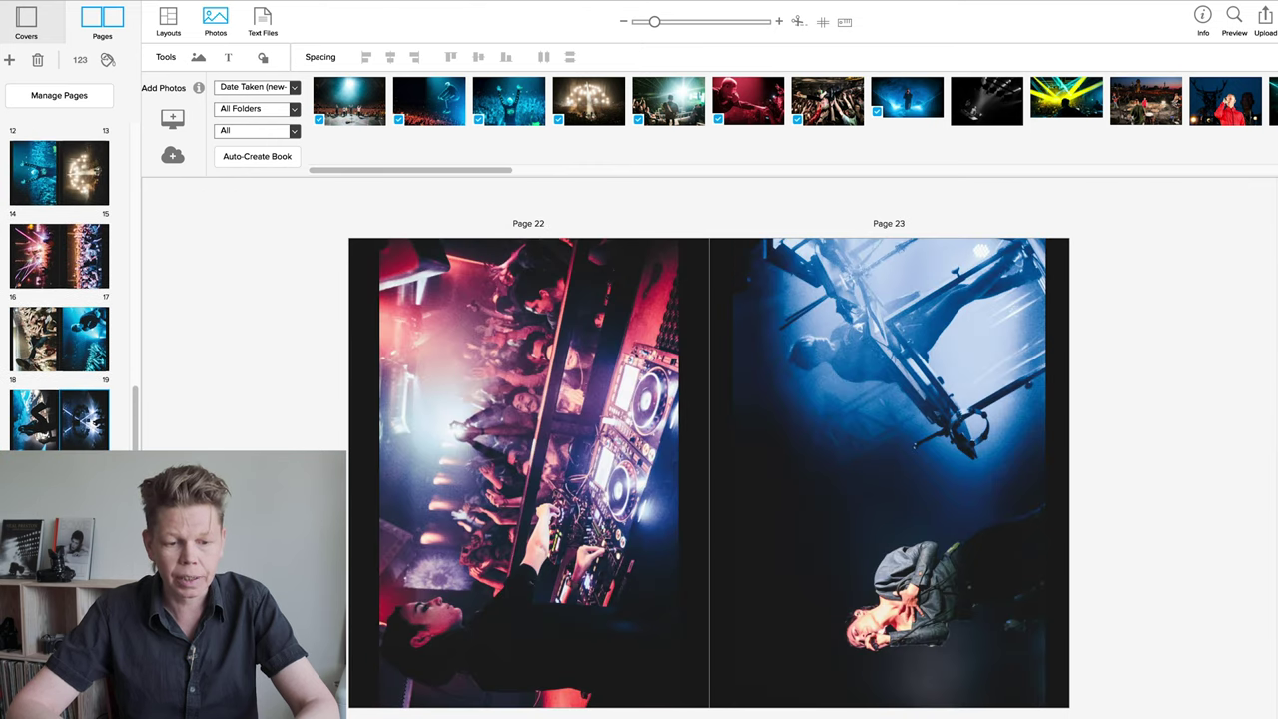
pyautogui.press('Home')
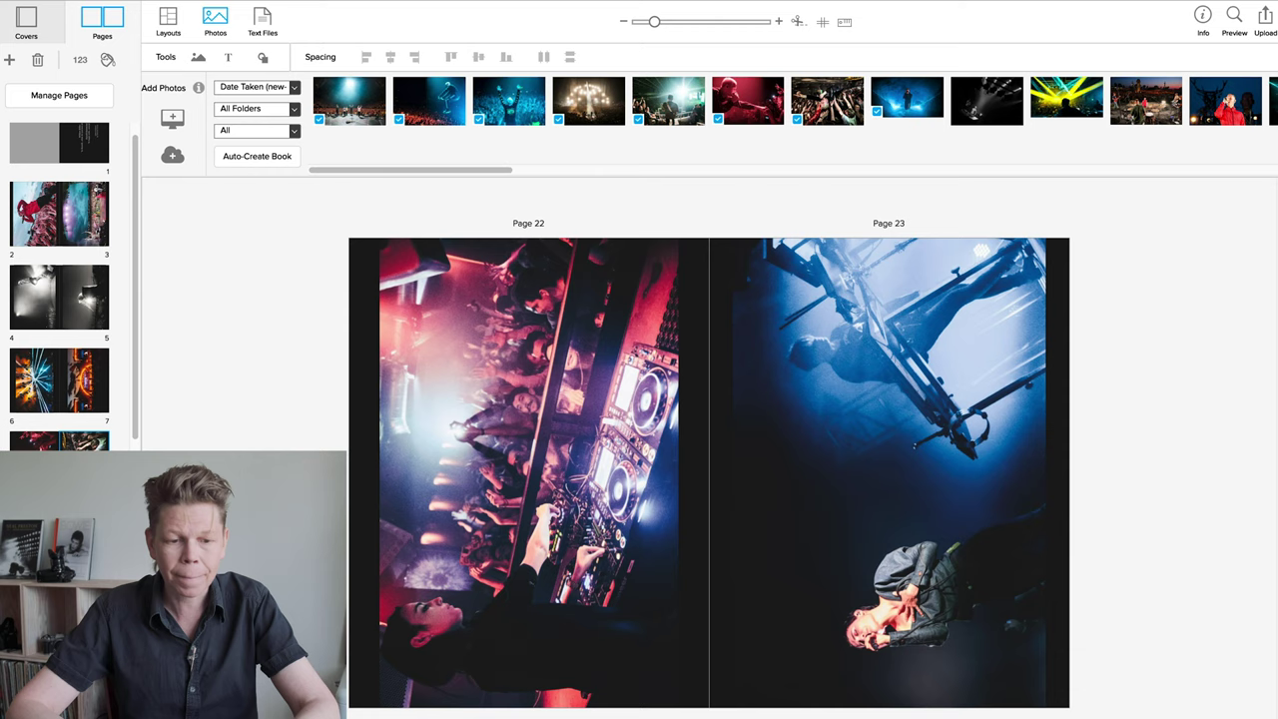
# Review spreads 20–21 through 30–31, then view the softcover cover spread.
pyautogui.scroll(-5, 58, 307)
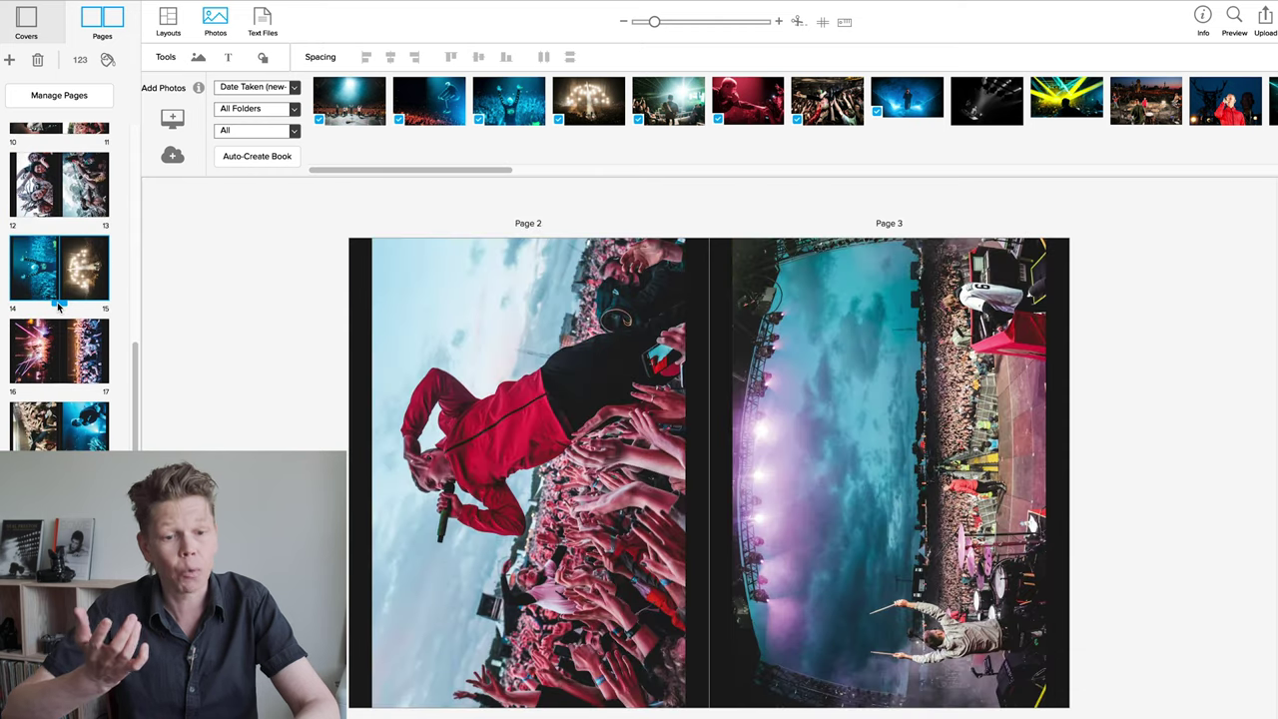
pyautogui.scroll(-2, 56, 400)
pyautogui.click(55, 418)
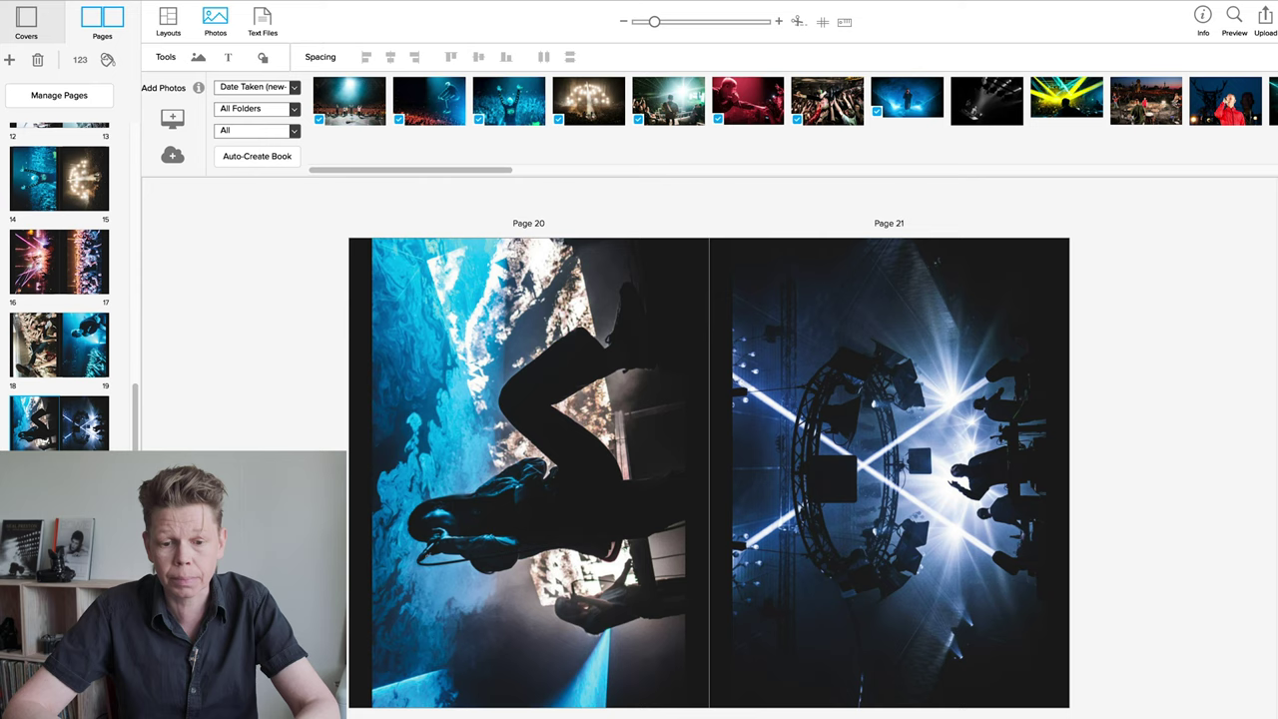
pyautogui.click(58, 479)
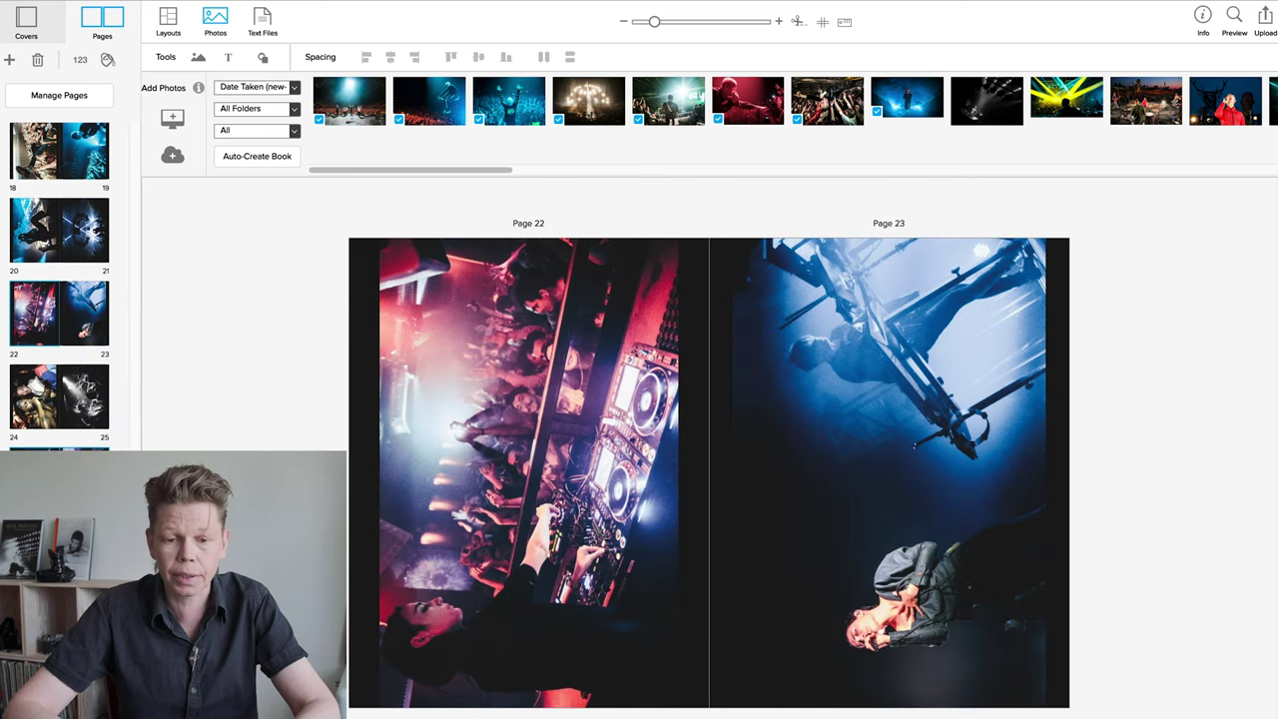
pyautogui.click(59, 480)
pyautogui.click(59, 645)
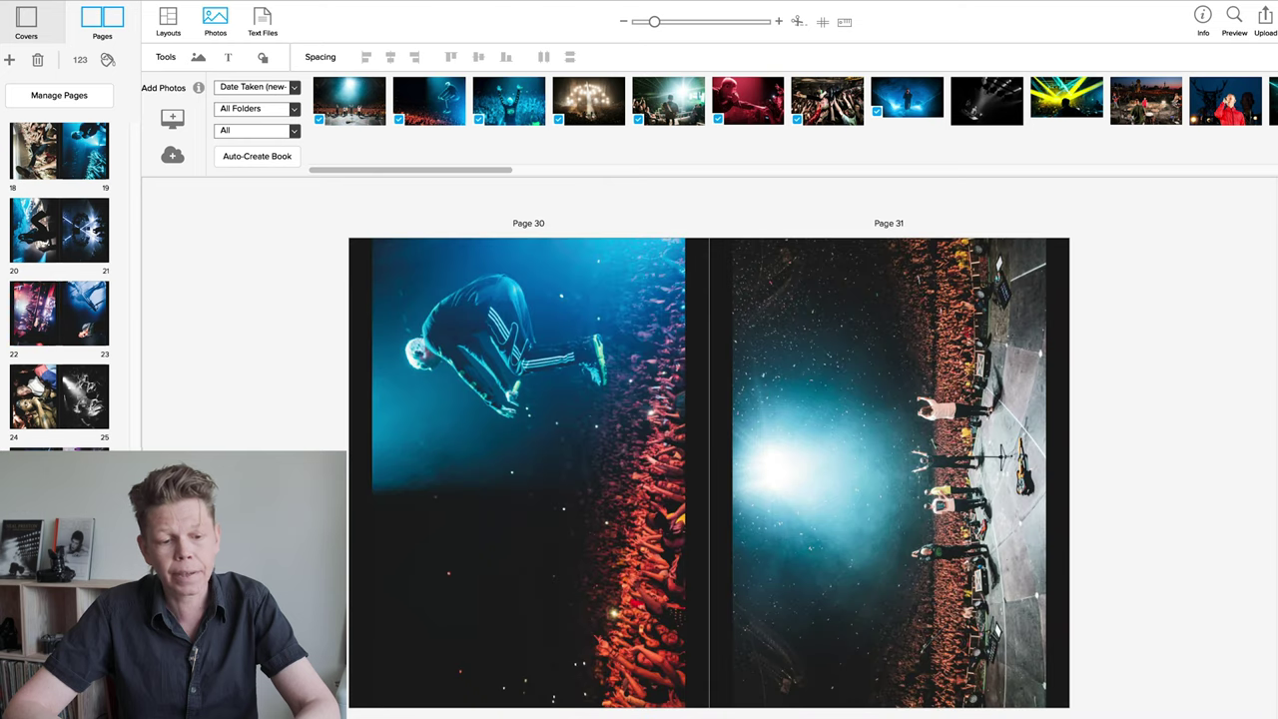
pyautogui.click(26, 22)
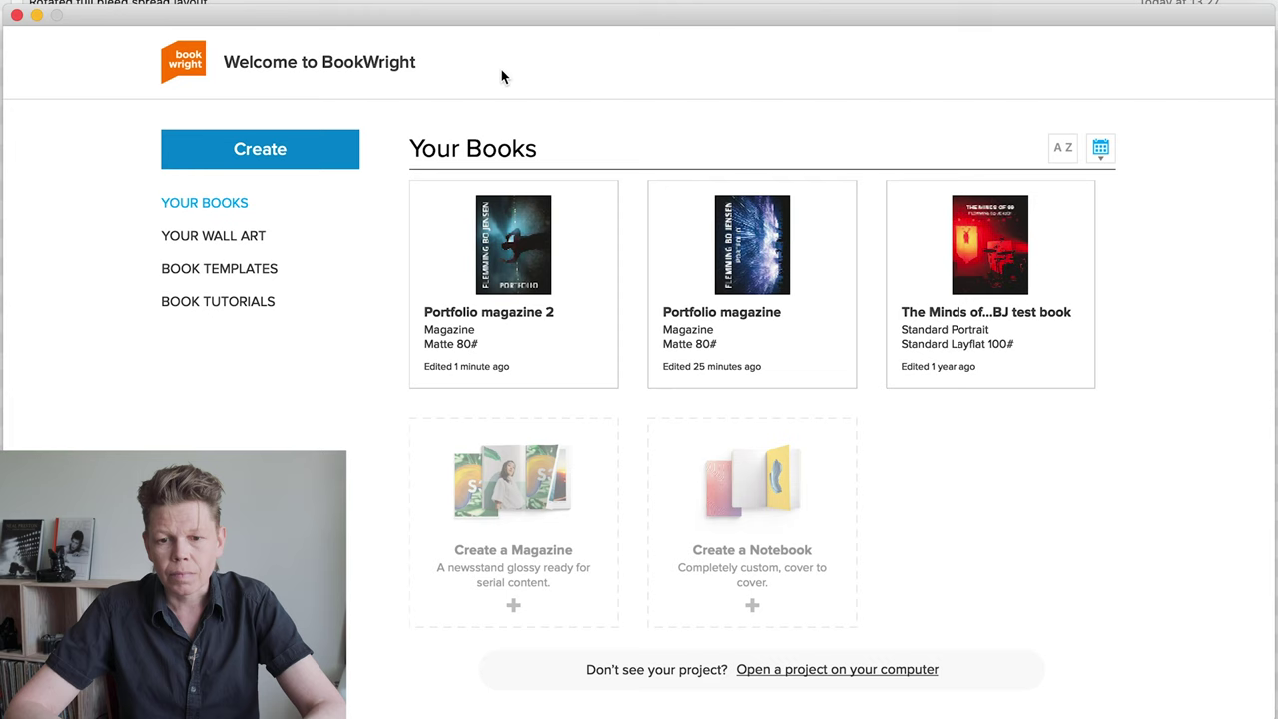
# Choose a Premium Magazine book format with Matte 80# paper and a softcover.
pyautogui.click(241, 152)
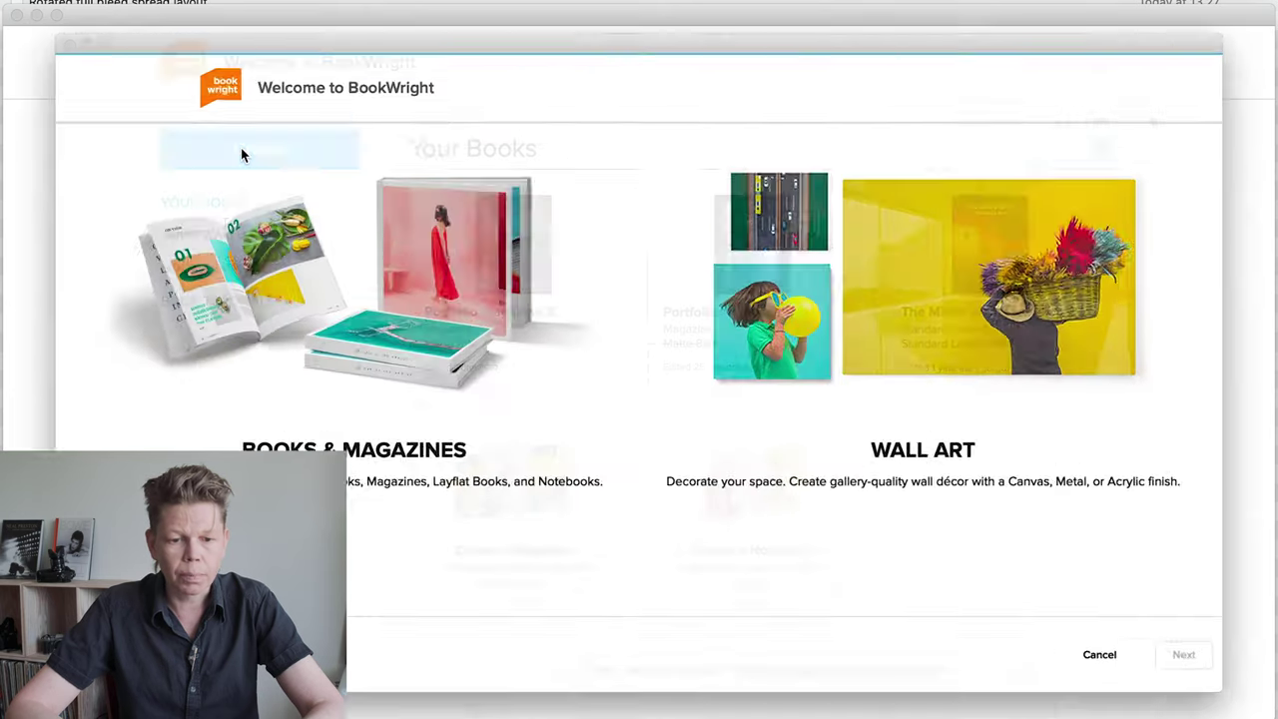
pyautogui.click(242, 157)
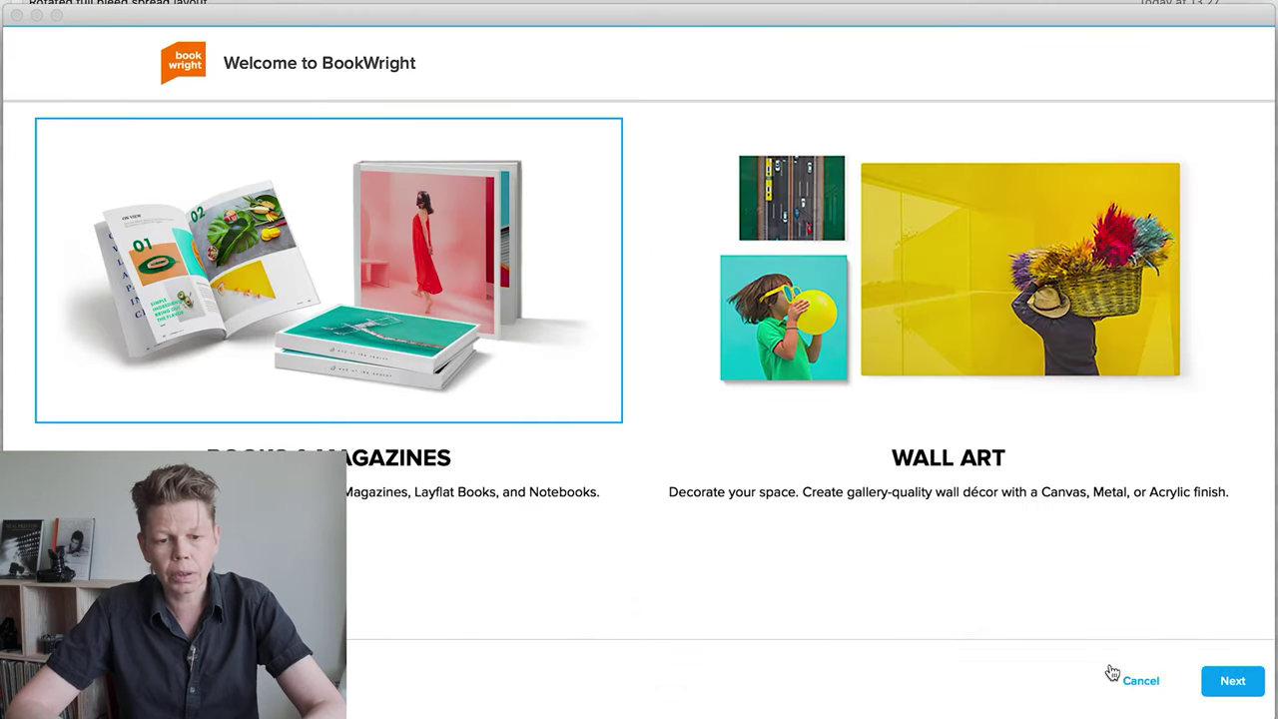
pyautogui.click(1228, 687)
pyautogui.click(699, 192)
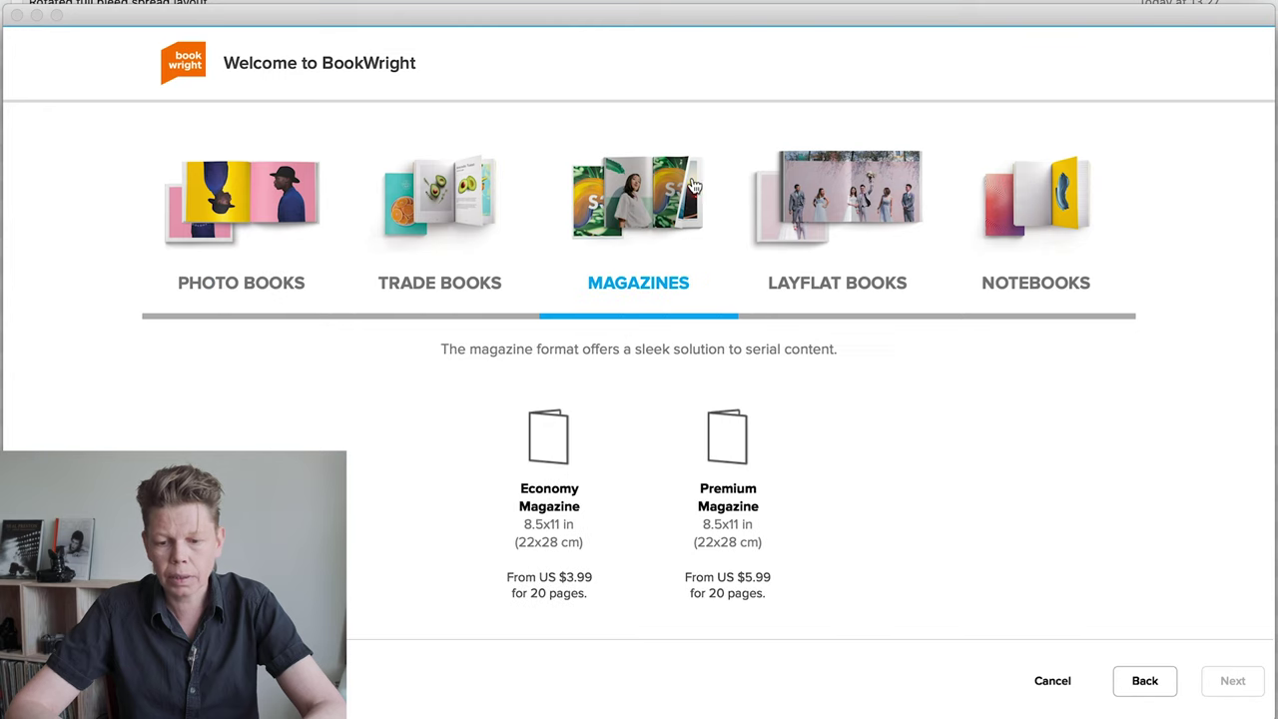
pyautogui.click(728, 437)
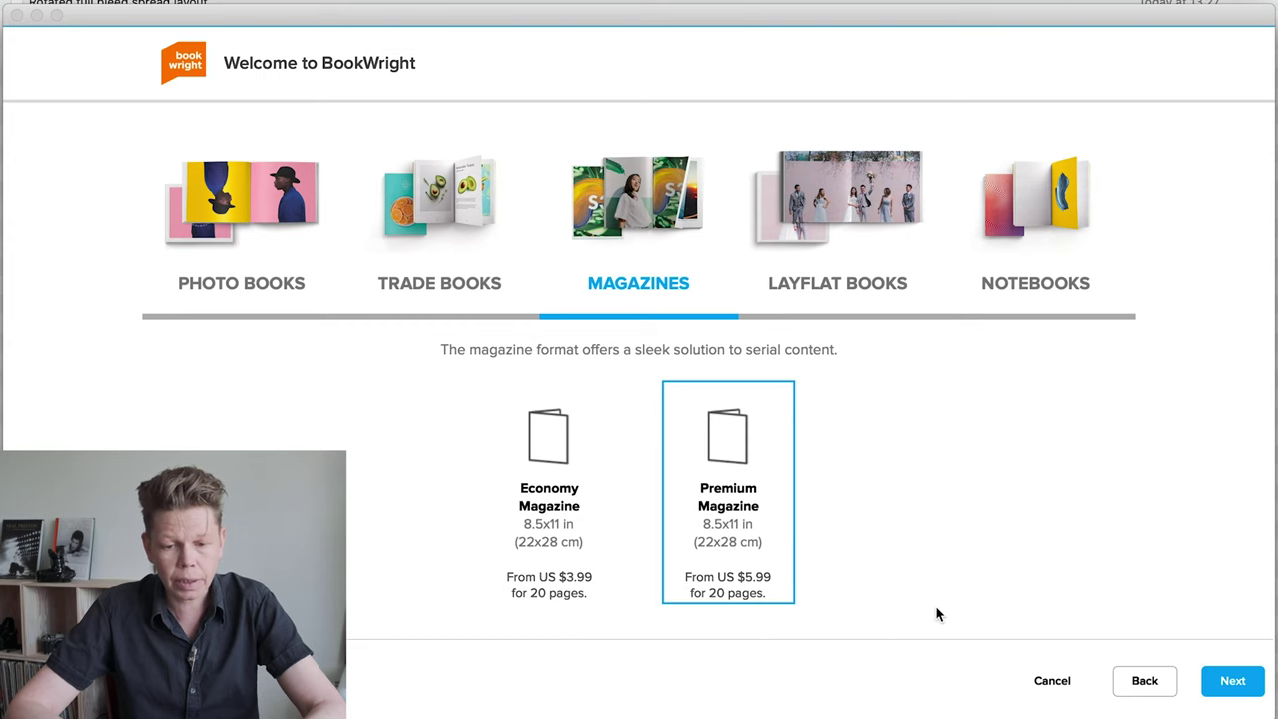
pyautogui.click(1238, 682)
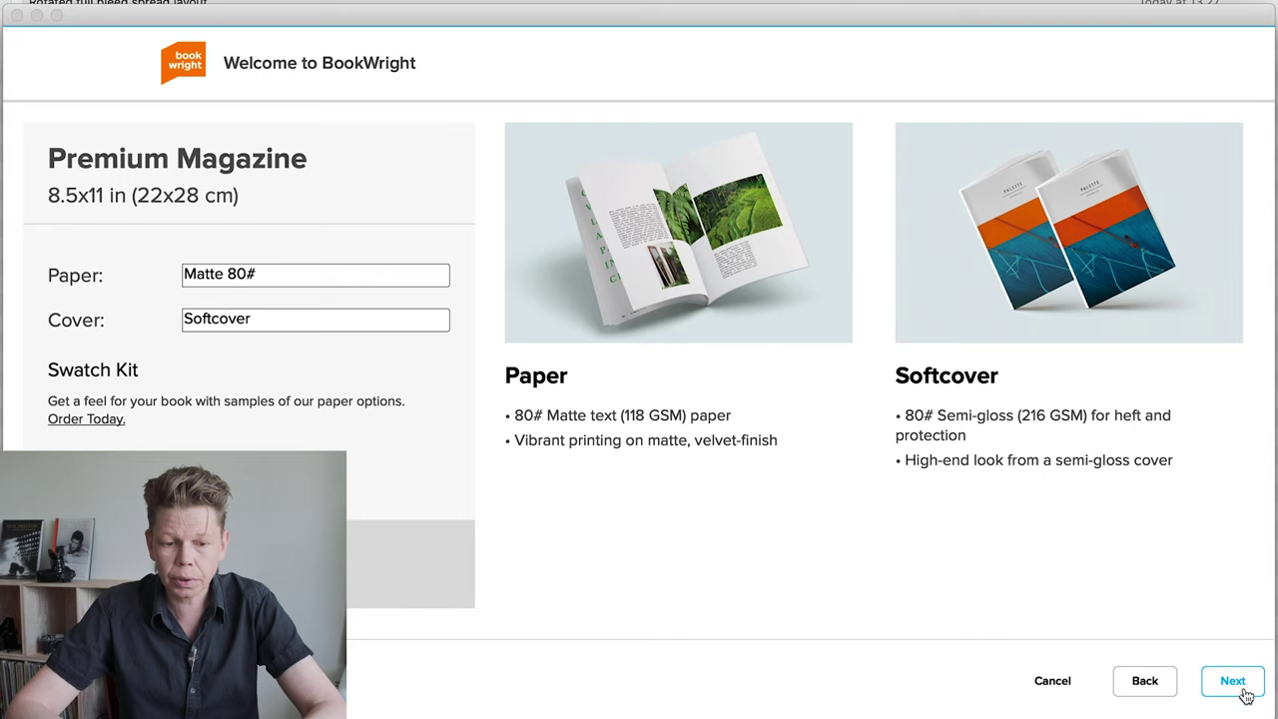
pyautogui.click(1243, 691)
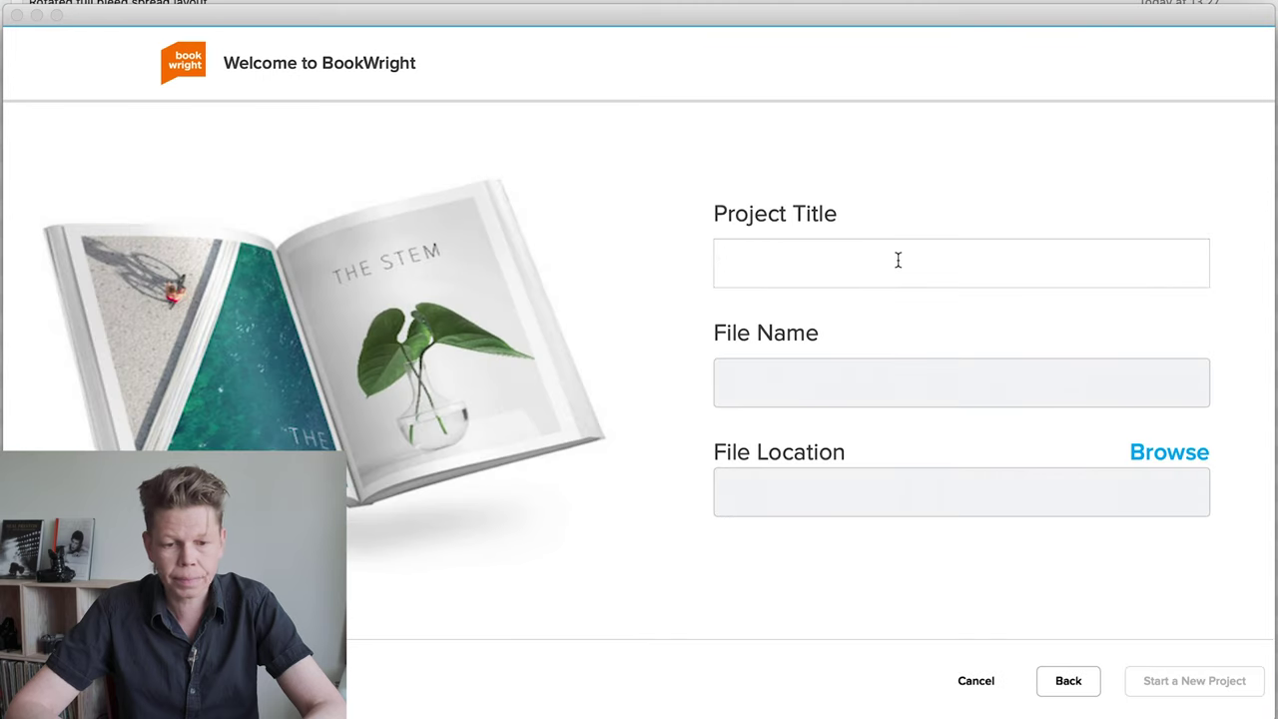
# Title the project 'Test portfolio' and start it.
pyautogui.write('Test portfol')
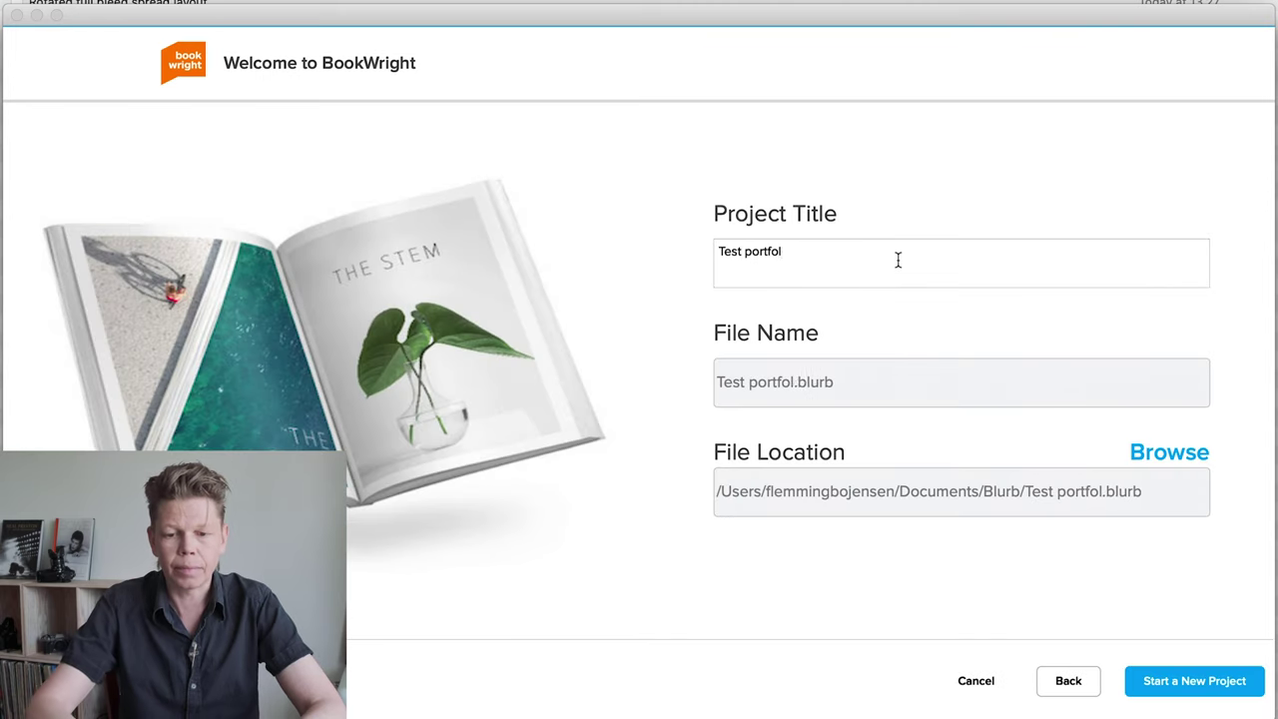
pyautogui.write('o')
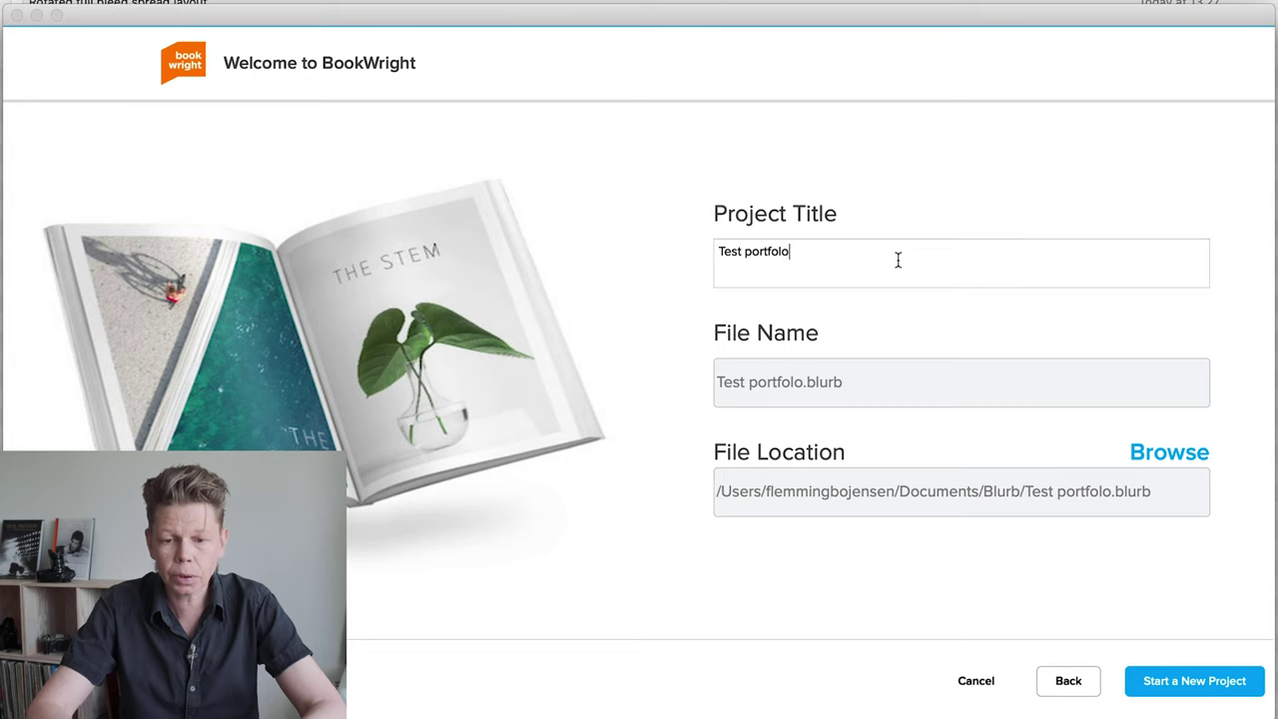
pyautogui.press('BackSpace')
pyautogui.write('io')
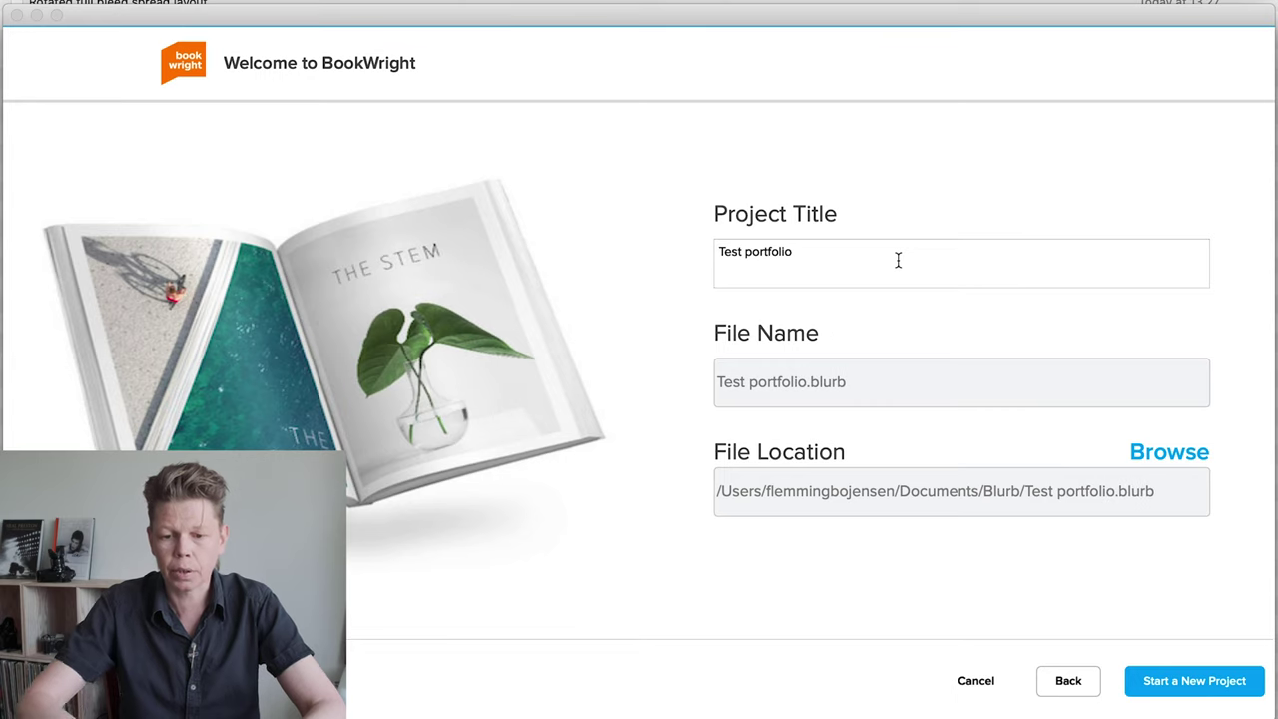
pyautogui.click(1187, 699)
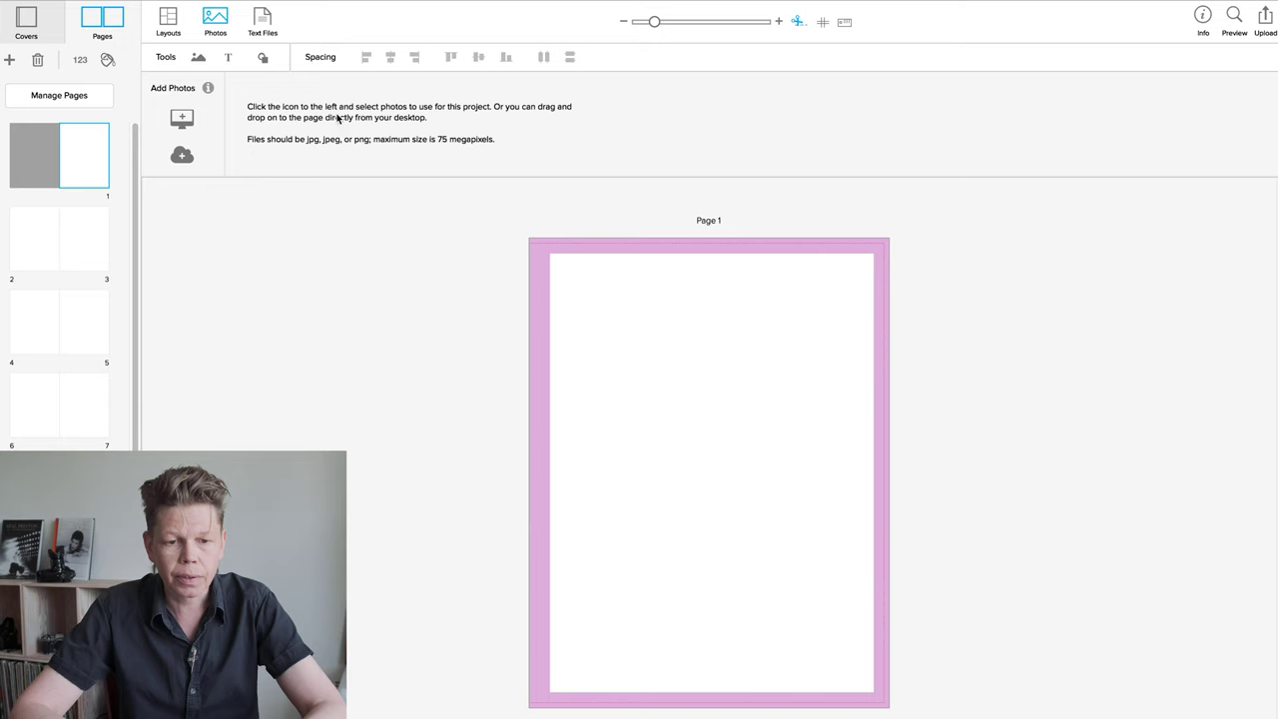
# Apply the first single full-page image layout to page 1, leaving its frame empty.
pyautogui.click(168, 24)
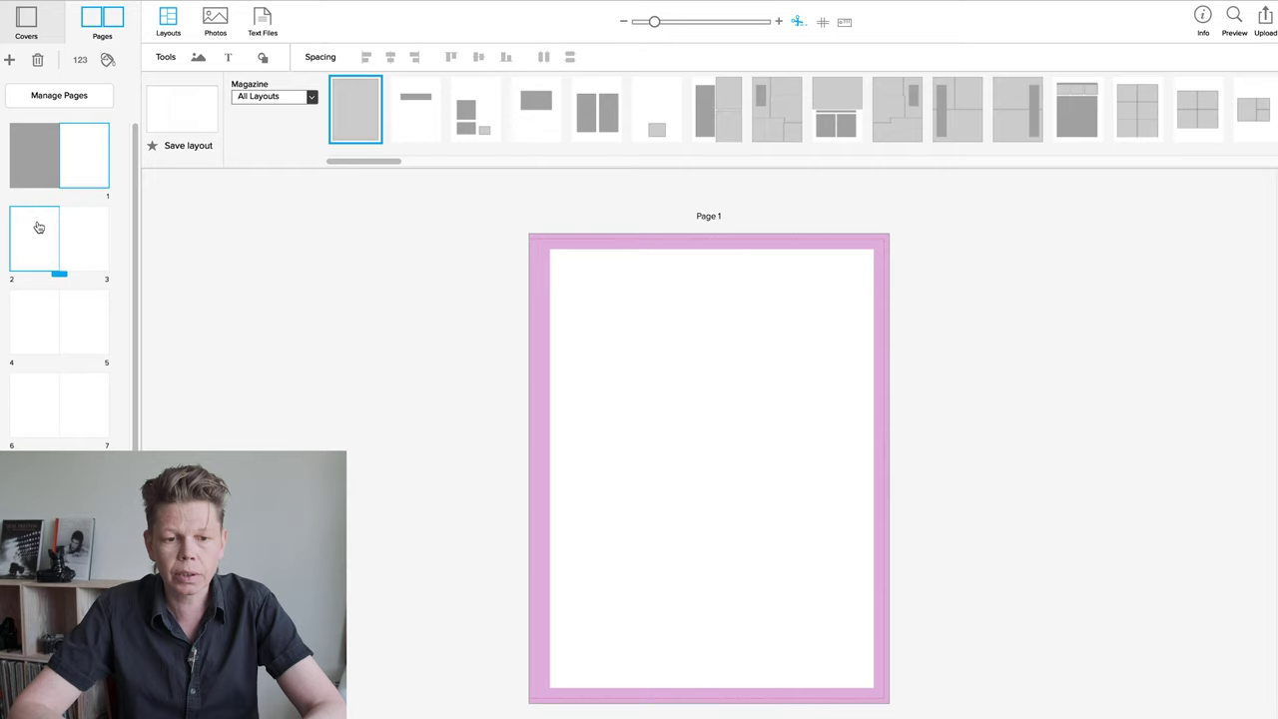
pyautogui.click(338, 132)
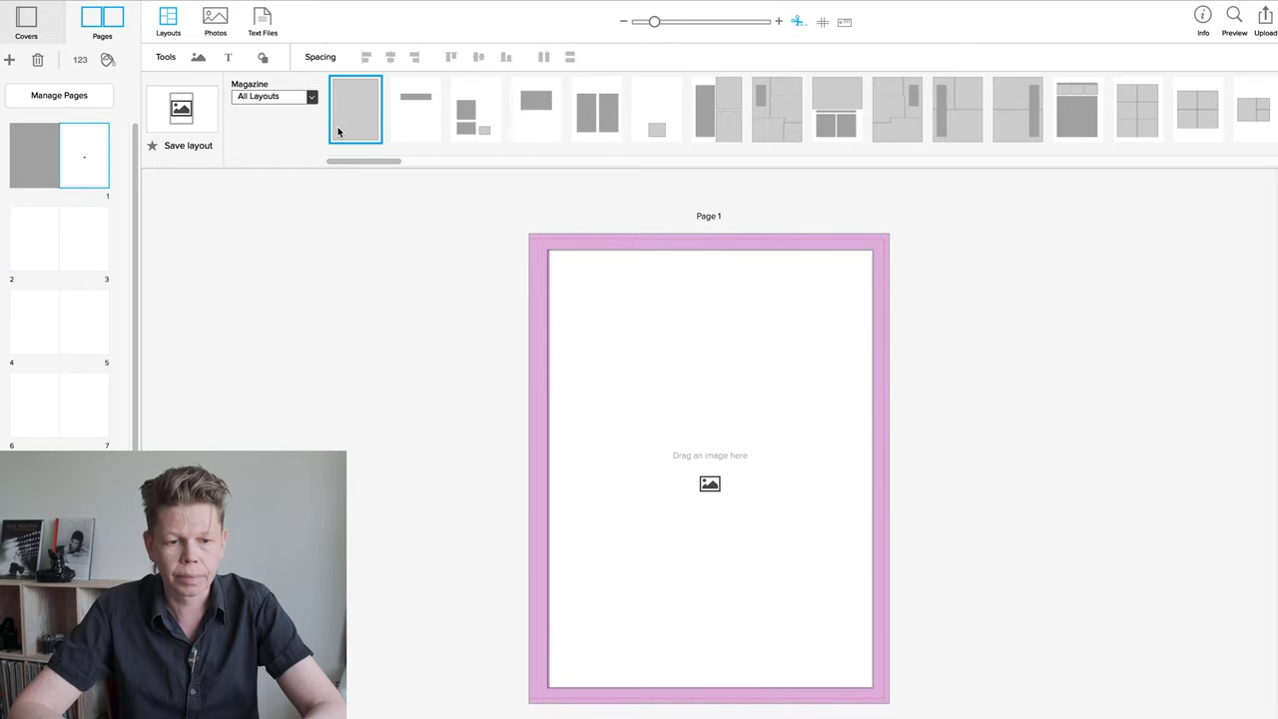
pyautogui.click(683, 272)
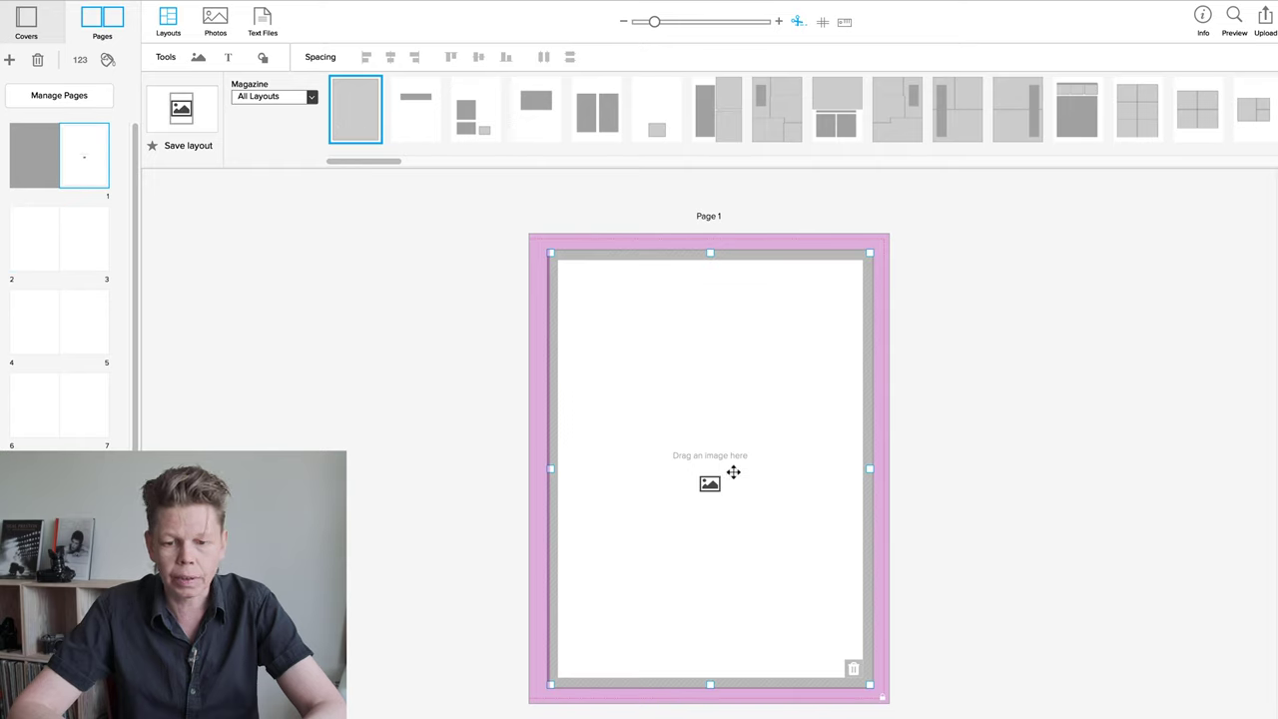
pyautogui.click(665, 214)
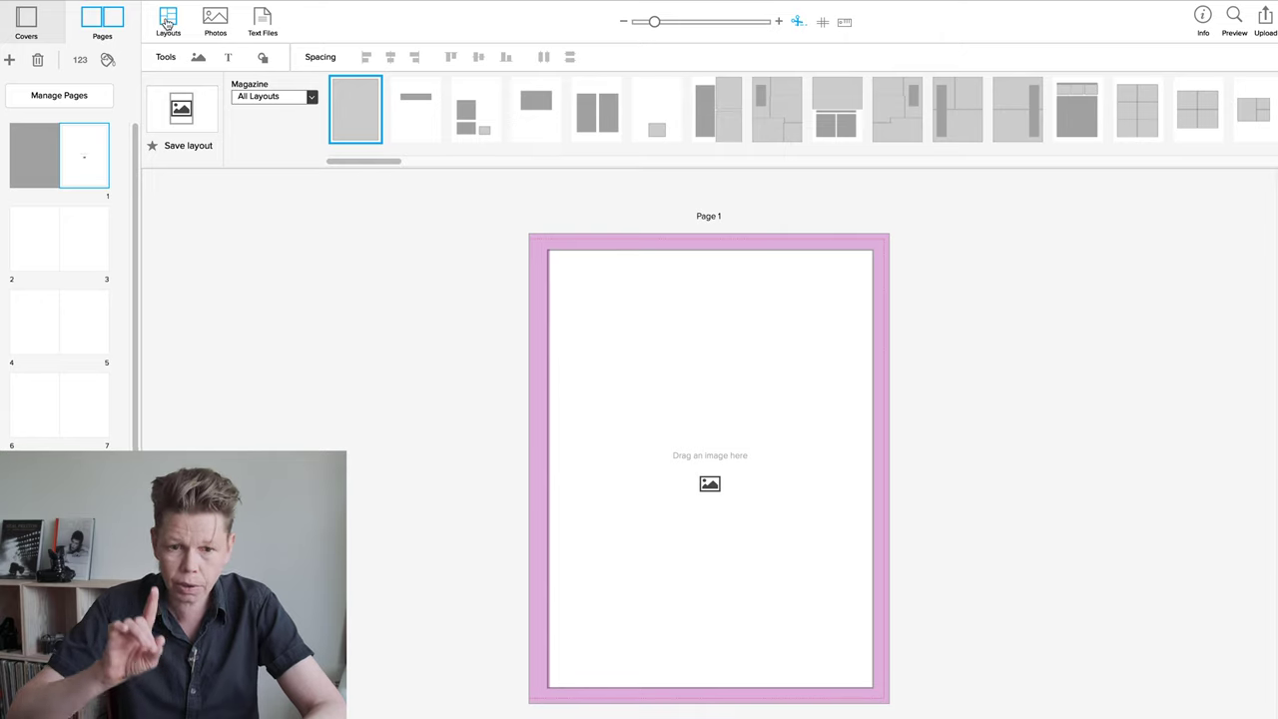
pyautogui.click(221, 33)
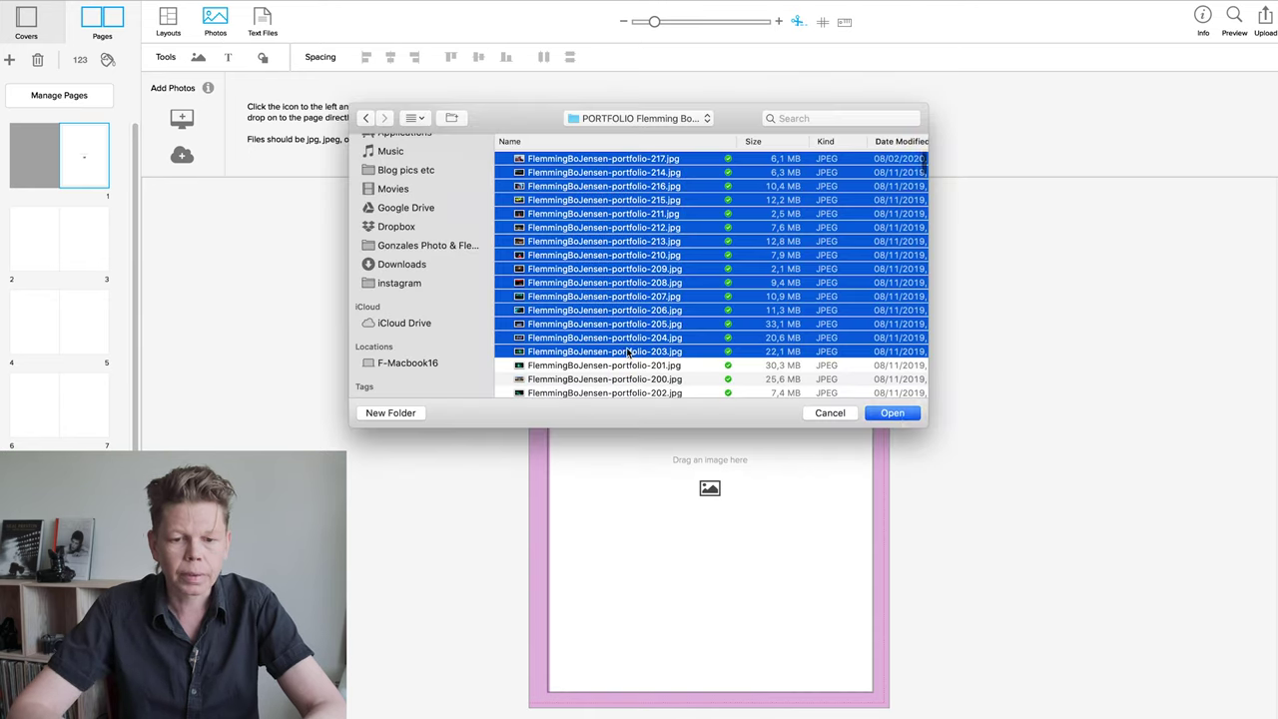
# Import the concert photos, put the green laser shot on page 1 rotated -90°, stretched to top and bottom.
pyautogui.click(891, 415)
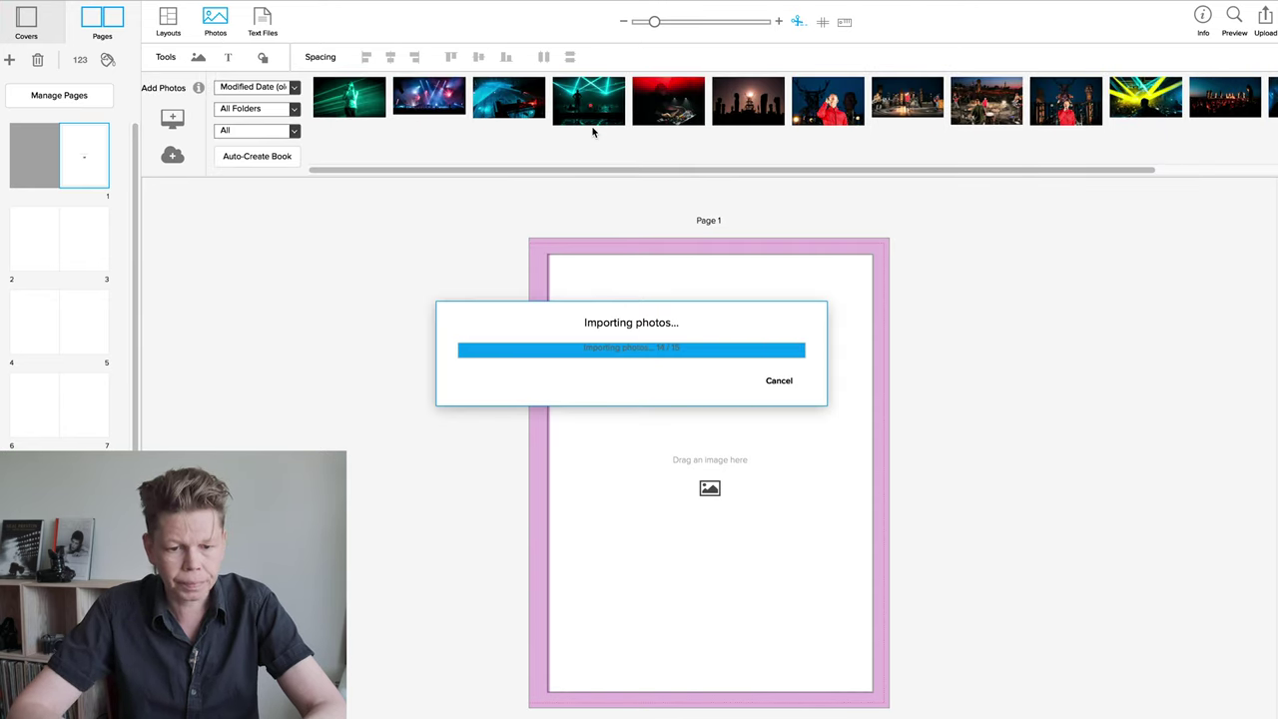
pyautogui.moveTo(349, 97); pyautogui.dragTo(670, 382)
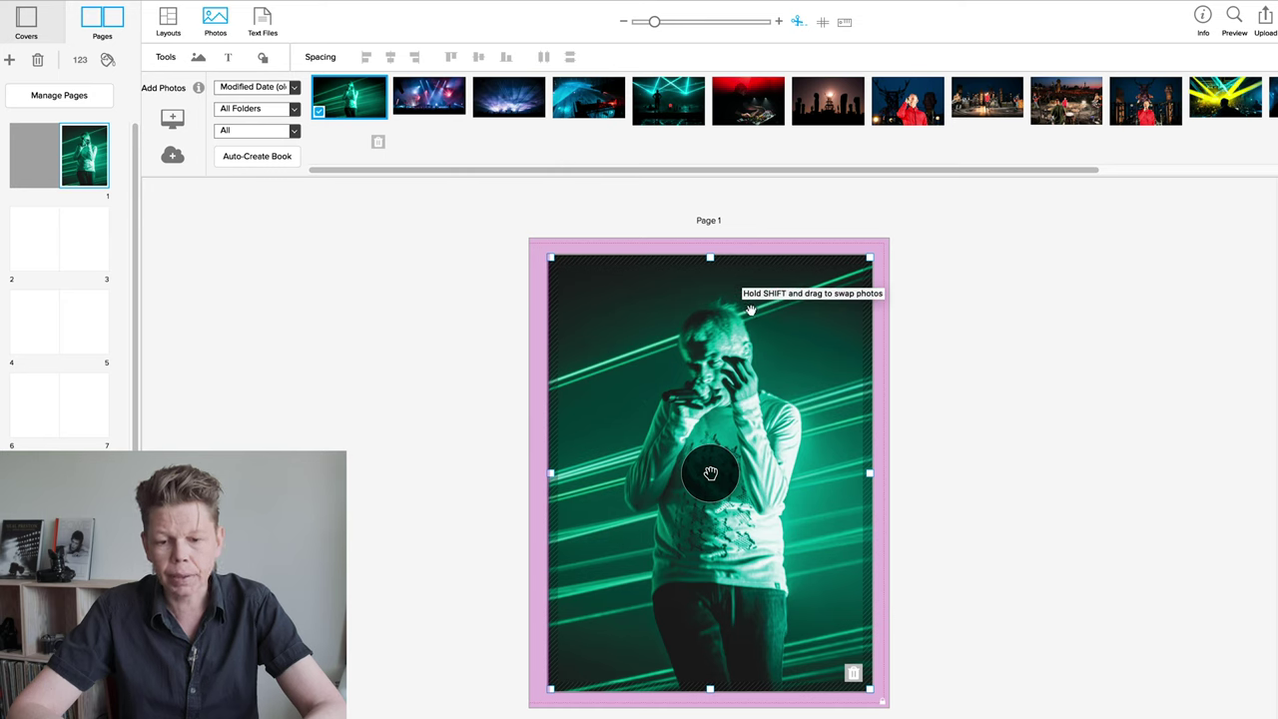
pyautogui.click(817, 311)
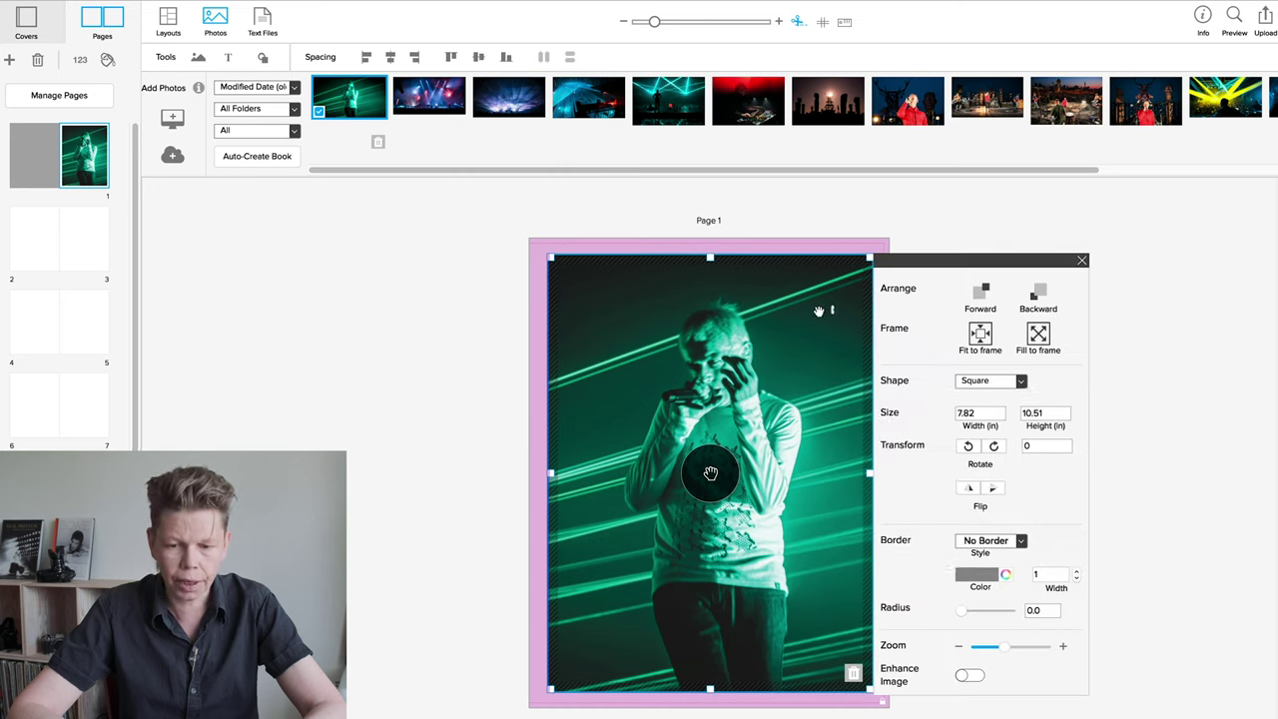
pyautogui.click(1046, 446)
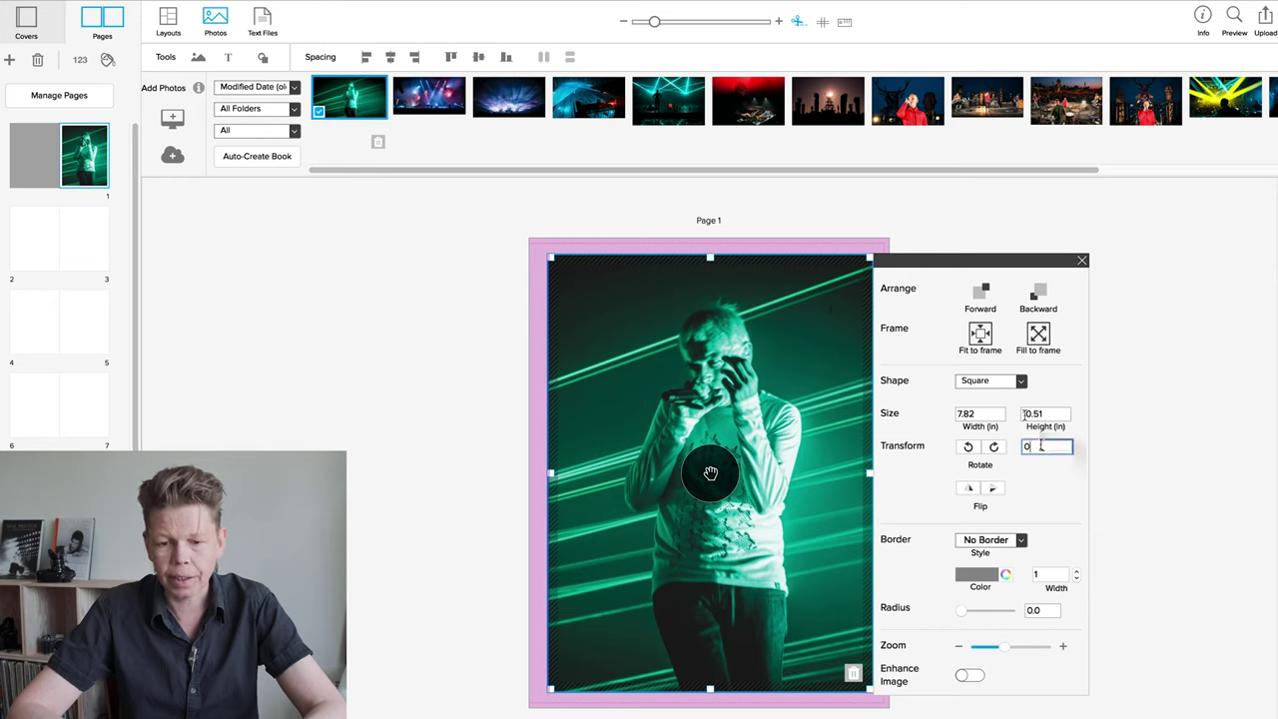
pyautogui.click(972, 449)
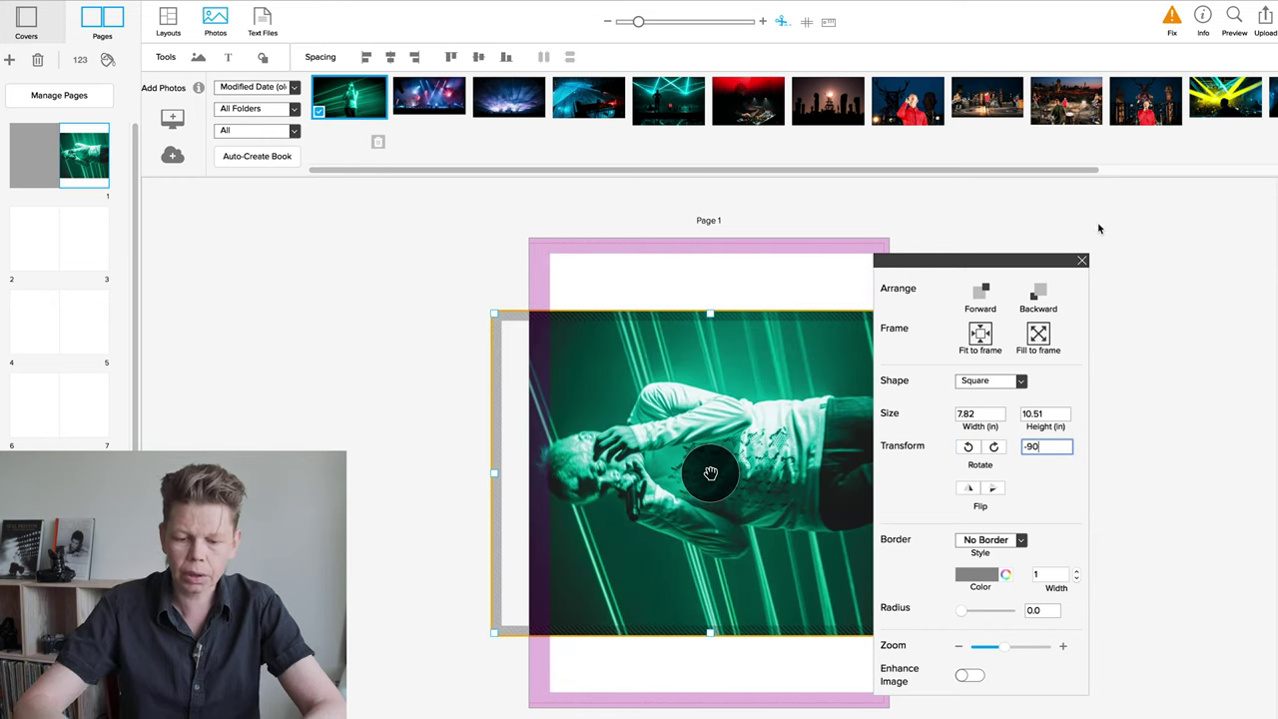
pyautogui.click(1080, 262)
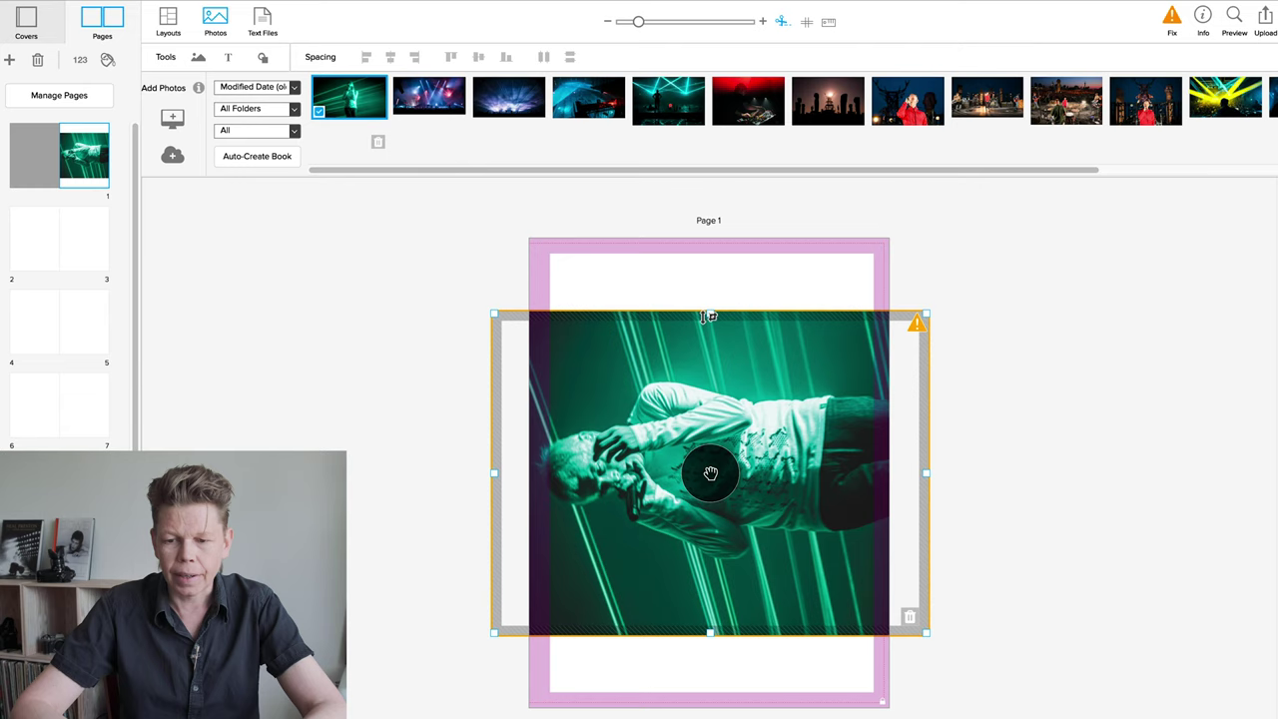
pyautogui.moveTo(709, 314); pyautogui.dragTo(706, 238)
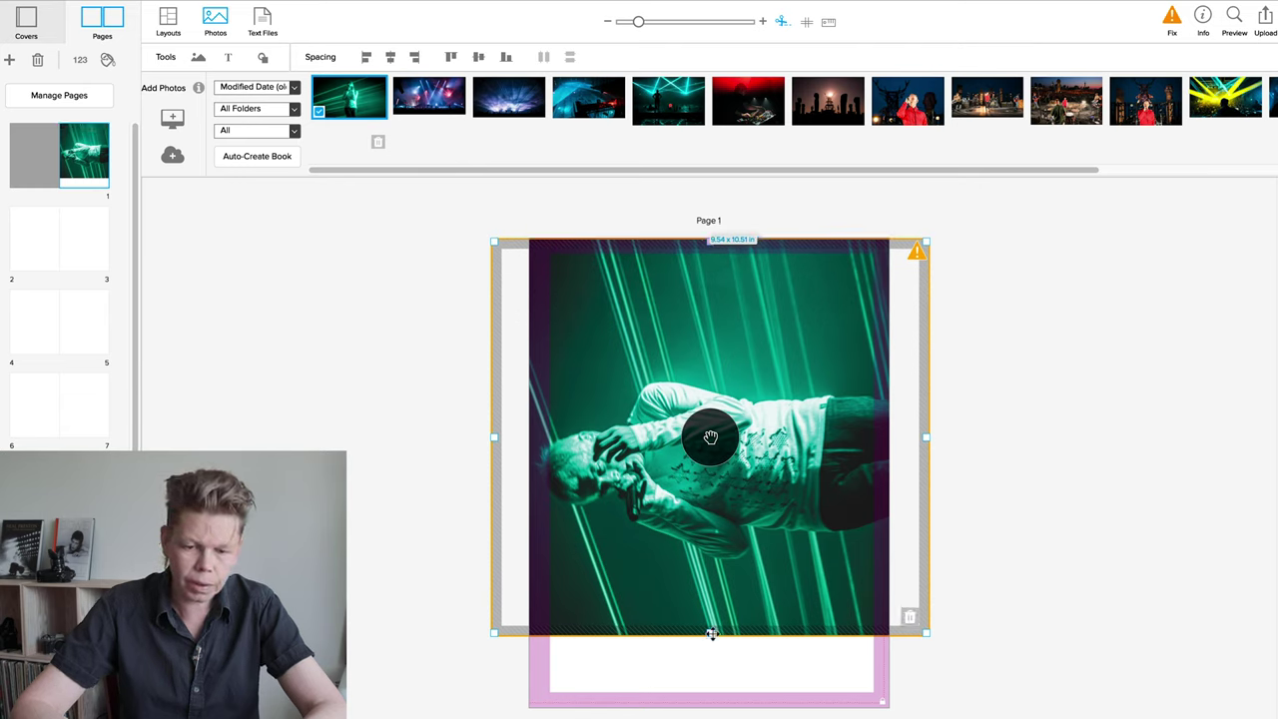
pyautogui.moveTo(712, 634); pyautogui.dragTo(705, 703)
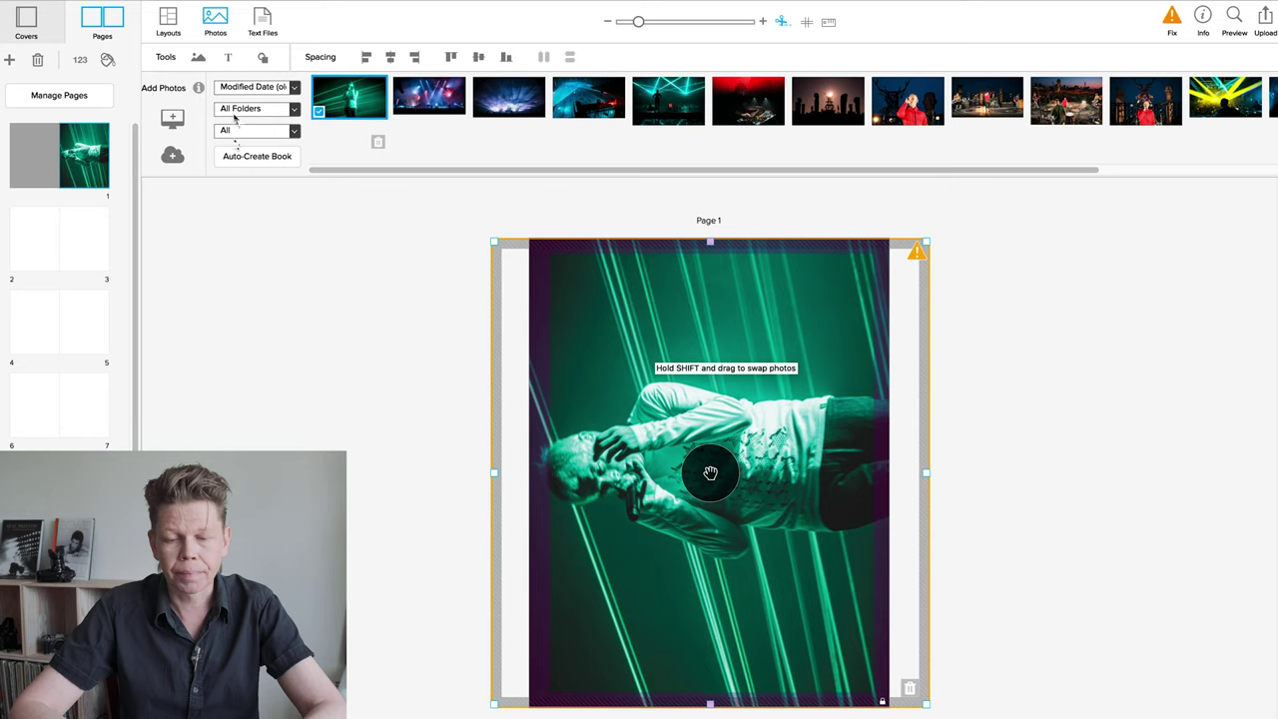
# Give Page 2 a single full-page photo container layout.
pyautogui.click(48, 239)
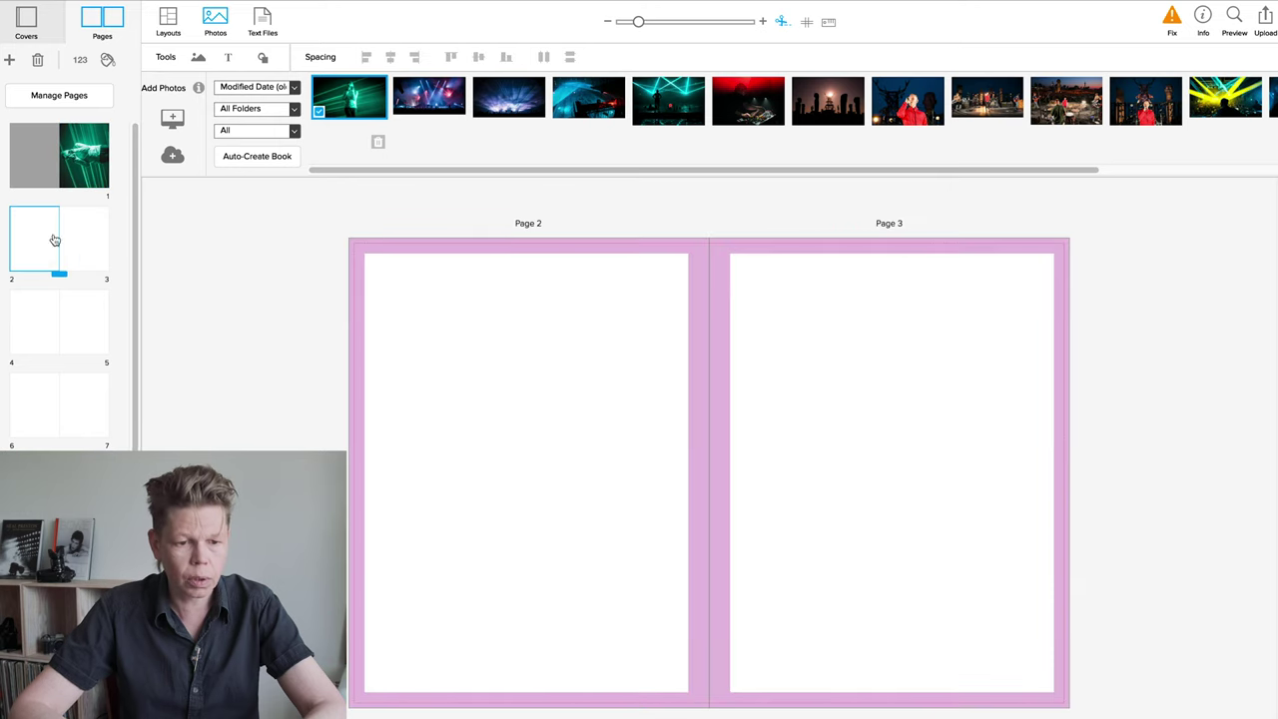
pyautogui.click(160, 22)
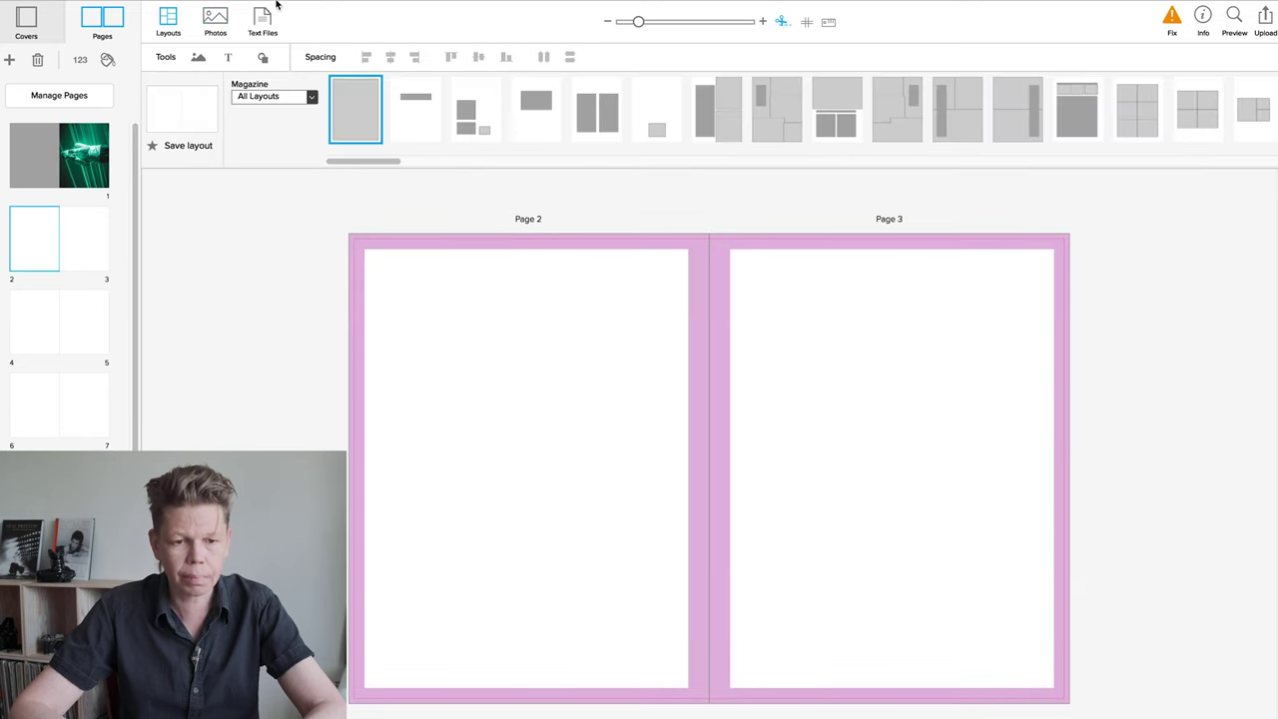
pyautogui.click(355, 110)
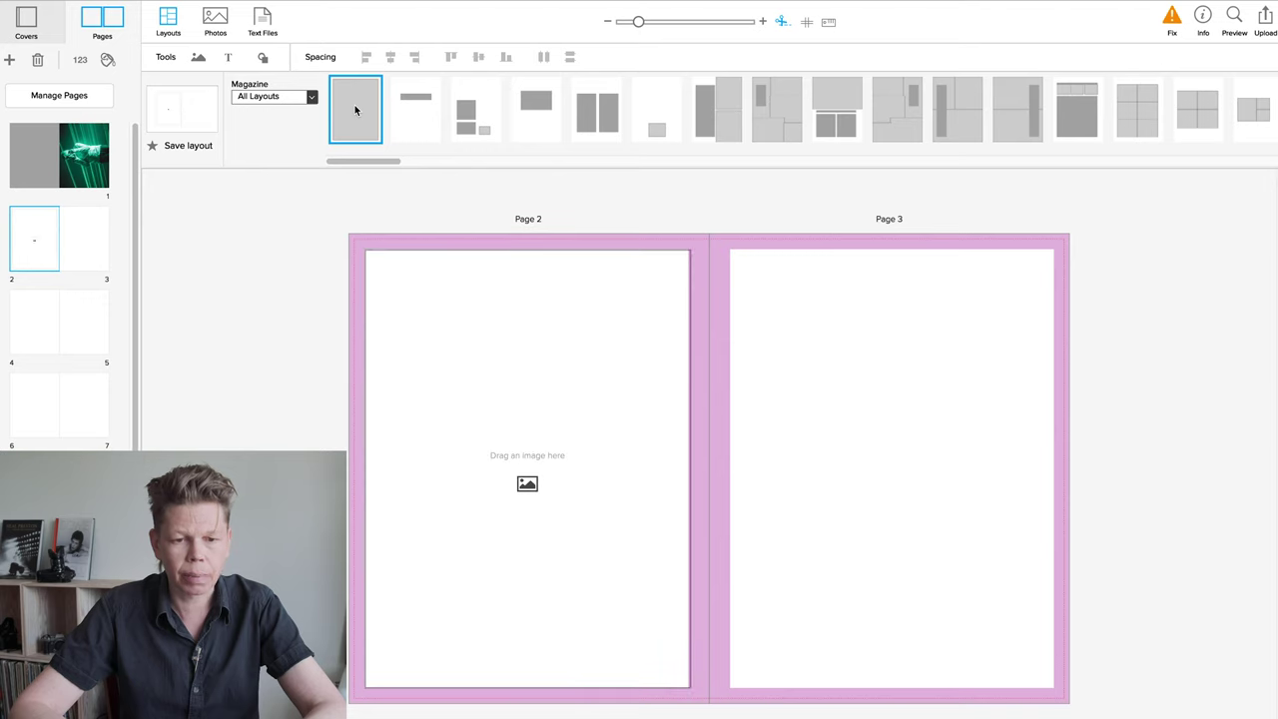
# Rotate the Page 2 container -90° into landscape and hide the bleed and margin guides.
pyautogui.click(557, 402)
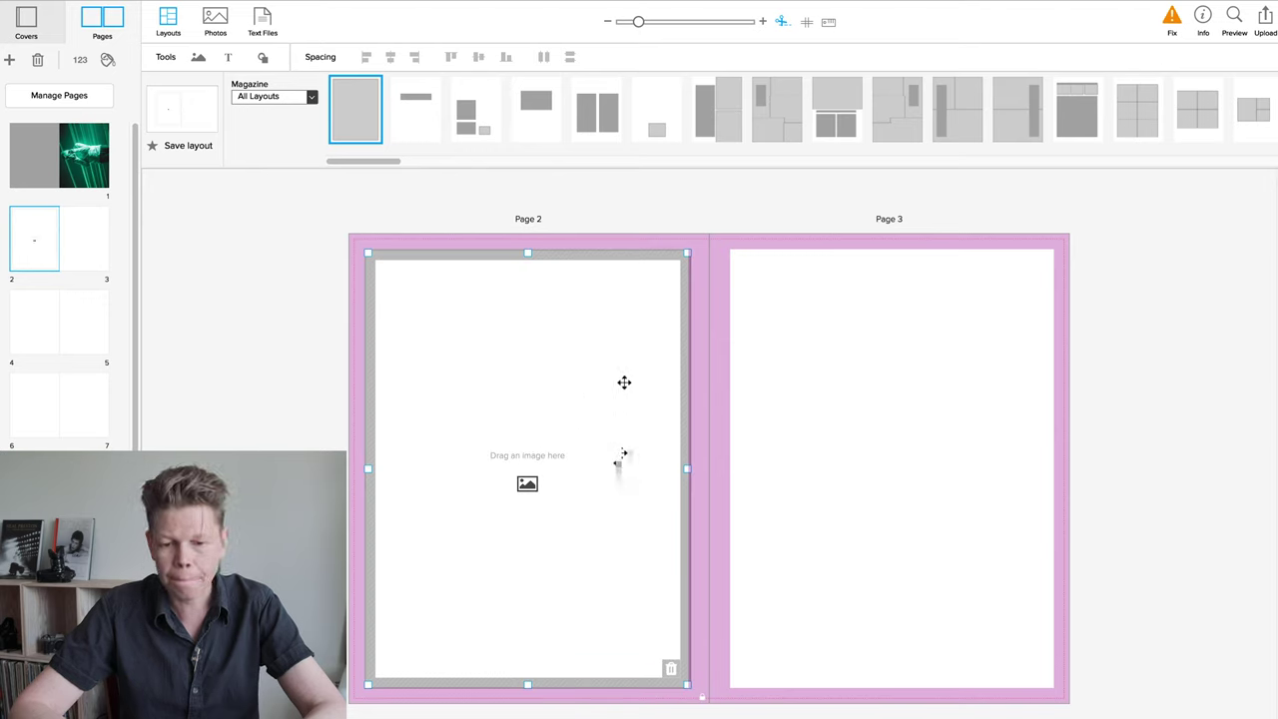
pyautogui.doubleClick(623, 392)
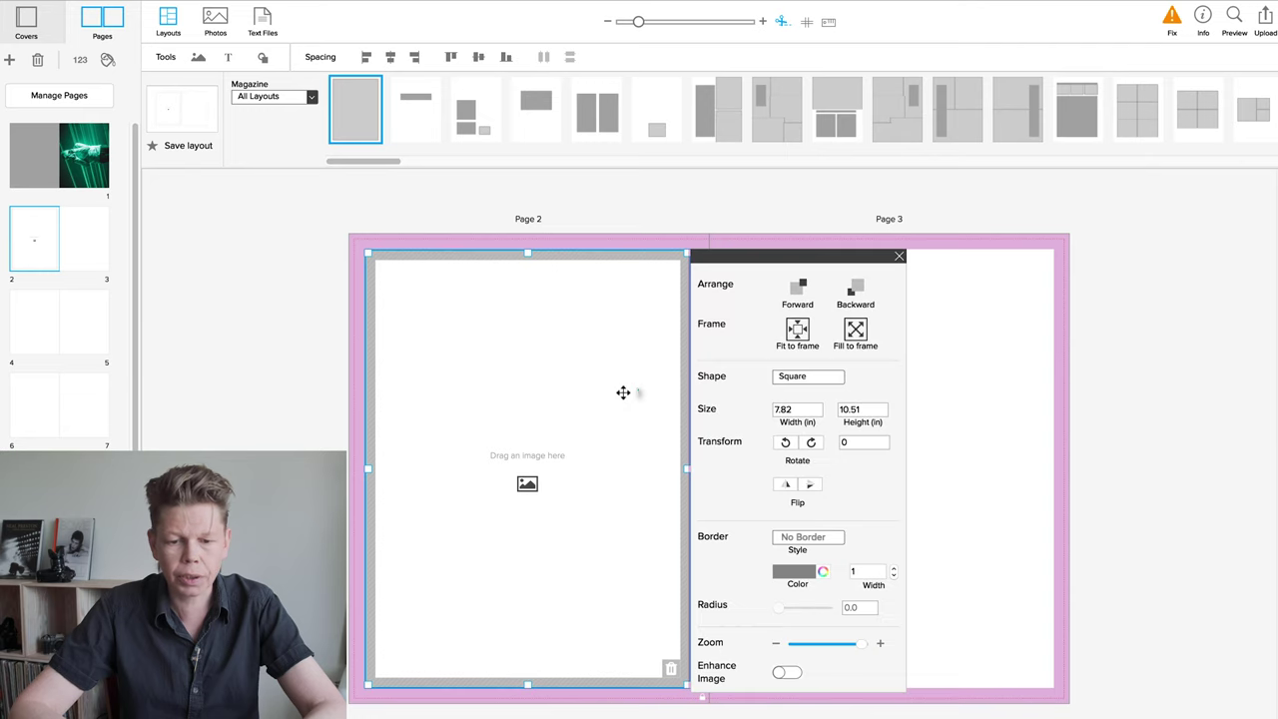
pyautogui.click(859, 442)
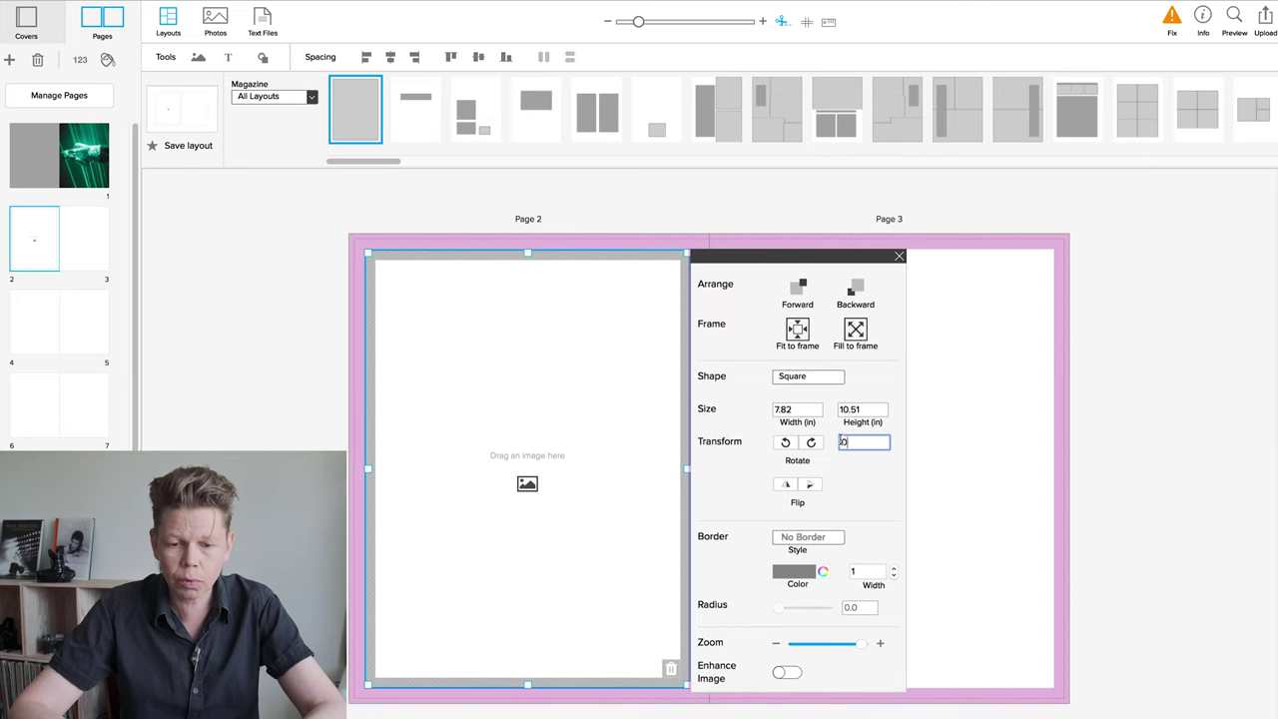
pyautogui.click(783, 442)
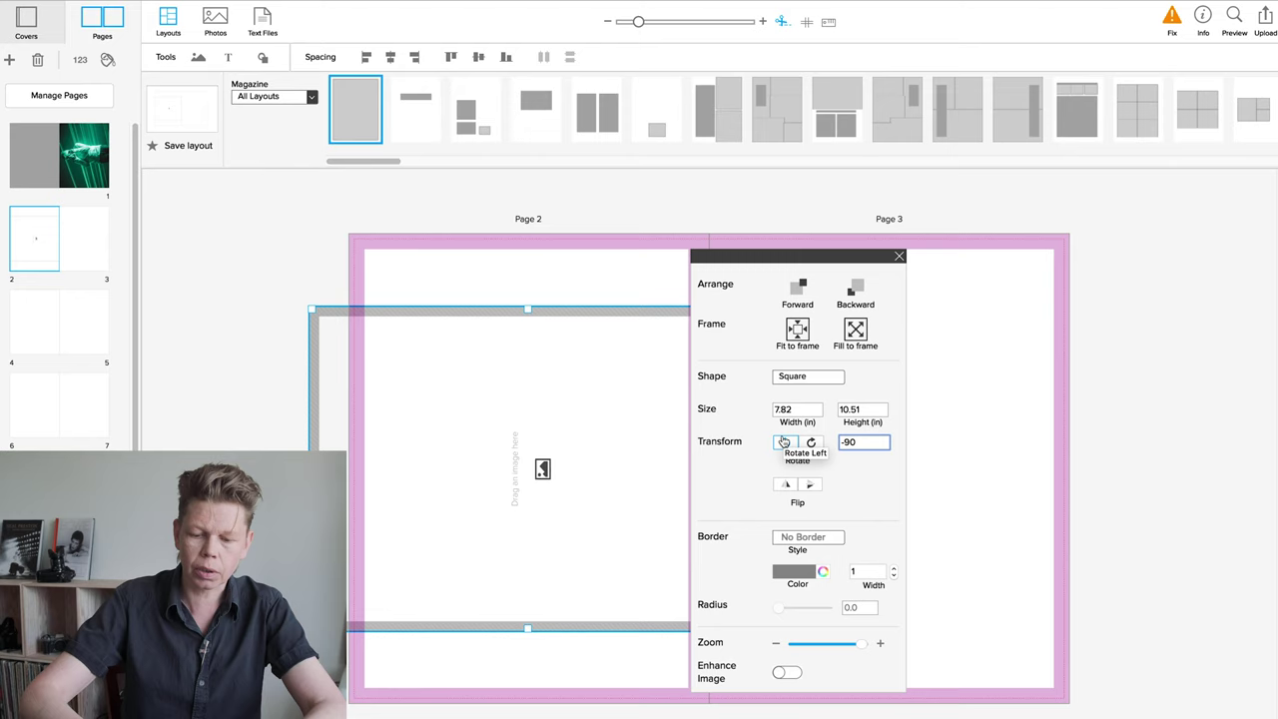
pyautogui.click(899, 256)
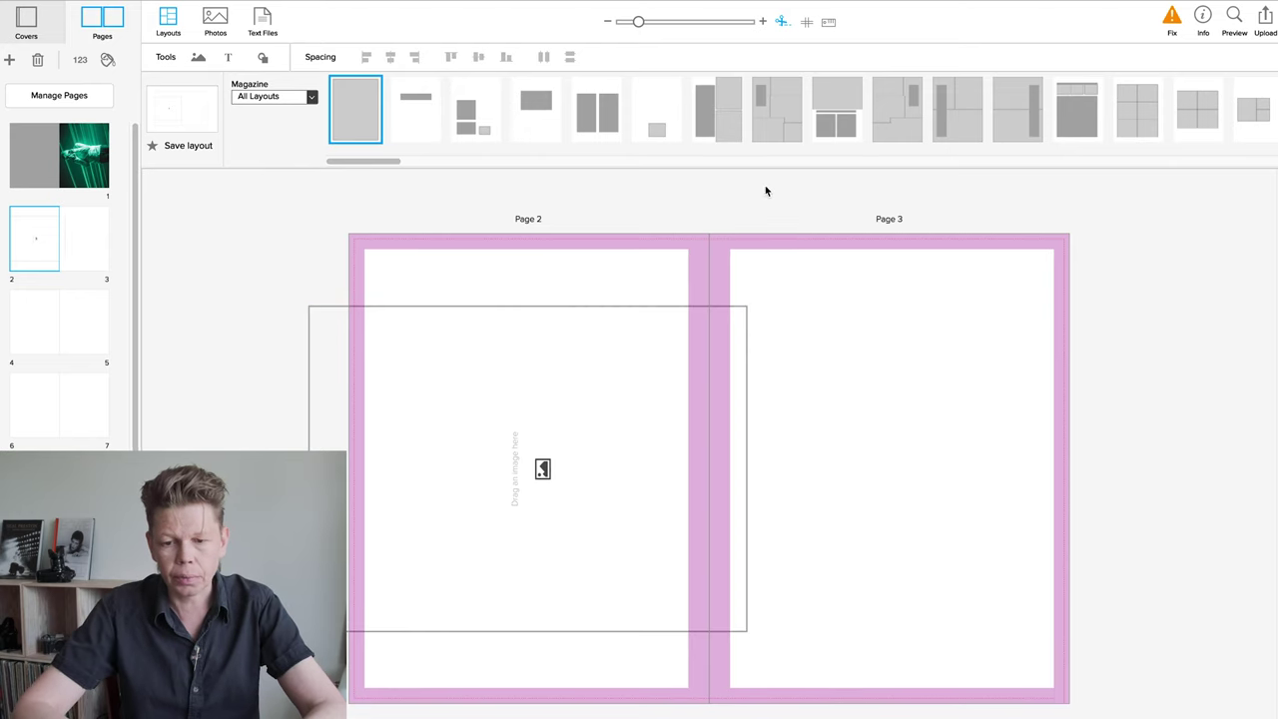
pyautogui.click(782, 21)
pyautogui.click(580, 315)
# Move the rotated container to Page 2's top-left and stretch it to the page's width and bottom edge.
pyautogui.click(575, 259)
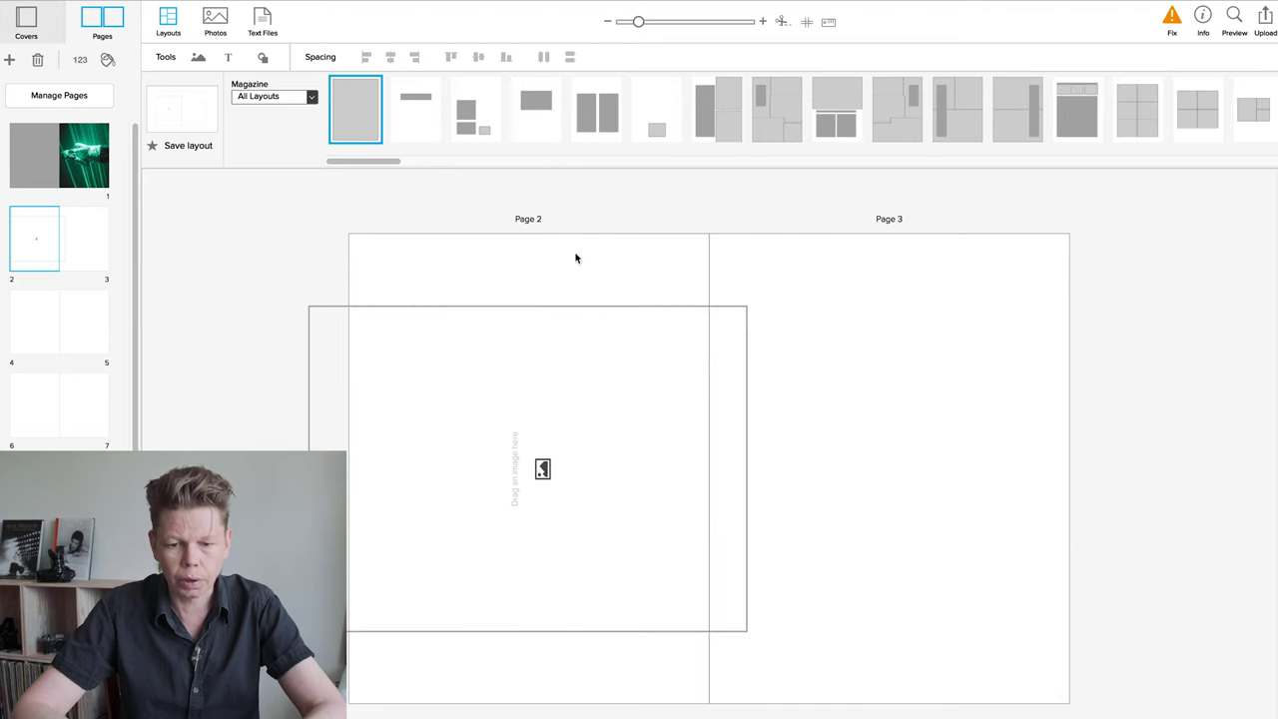
pyautogui.click(569, 308)
pyautogui.moveTo(569, 307); pyautogui.dragTo(614, 227)
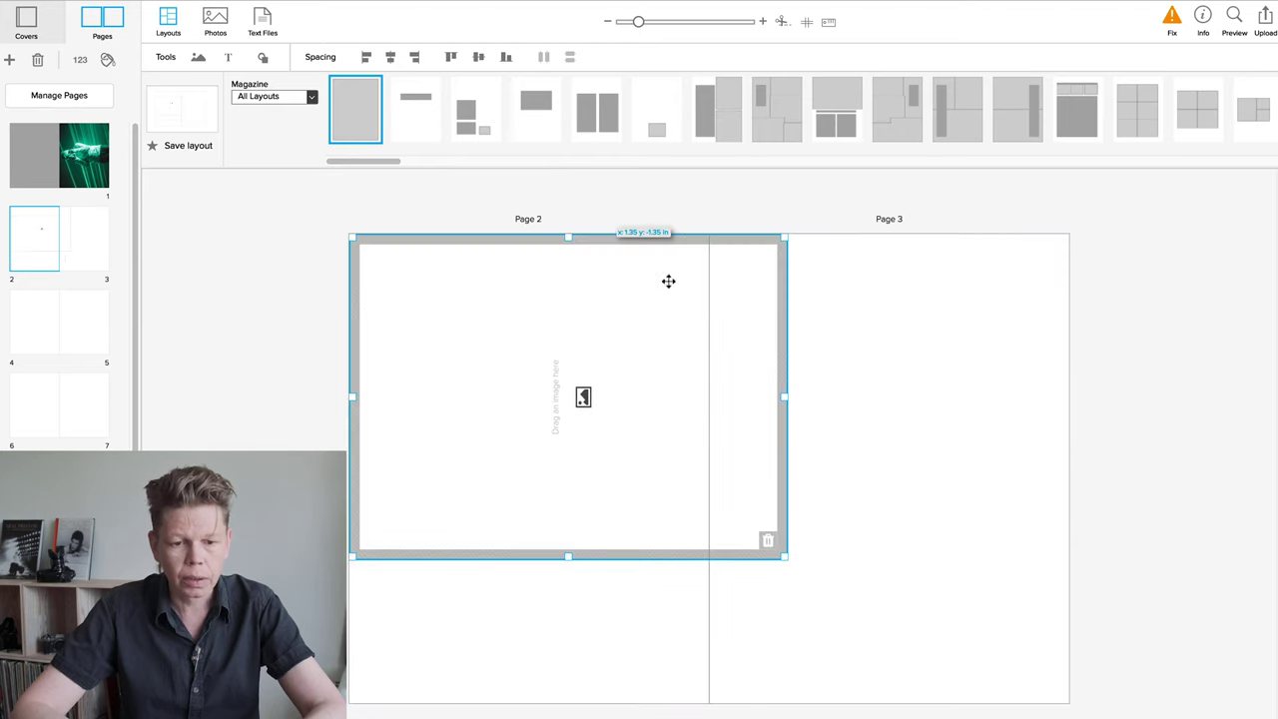
pyautogui.moveTo(785, 560); pyautogui.dragTo(700, 699)
pyautogui.click(554, 646)
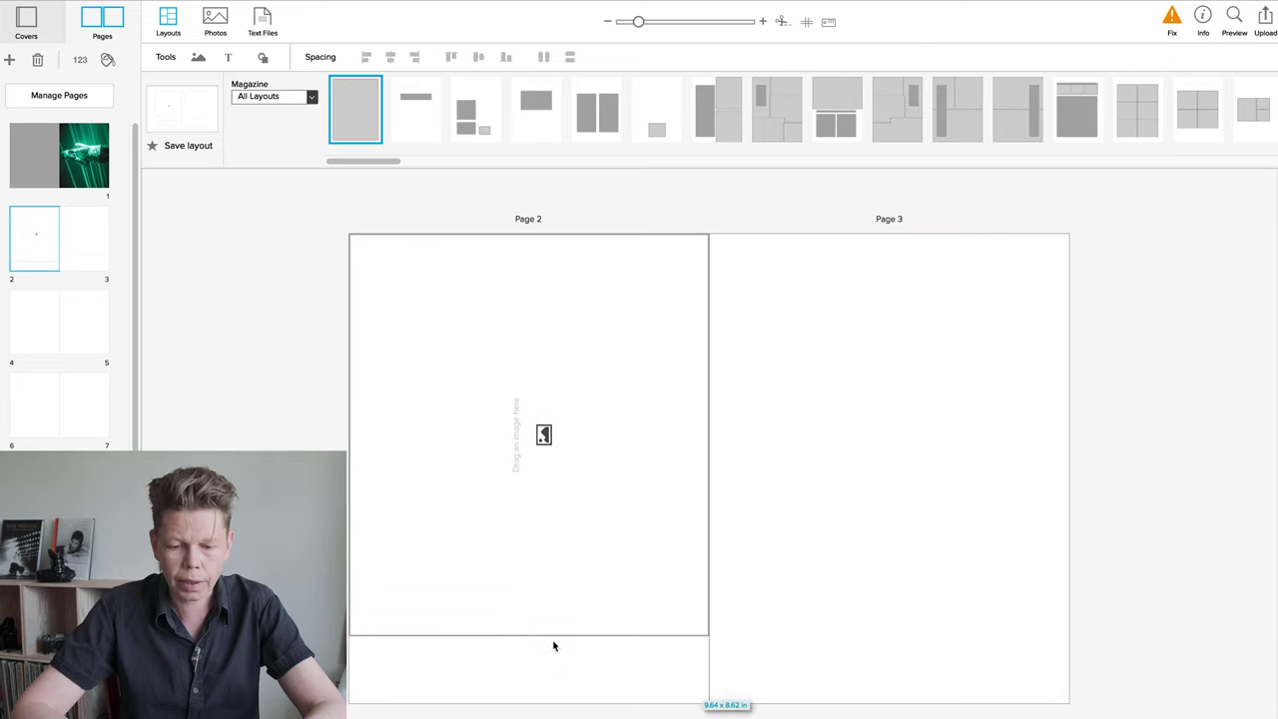
pyautogui.moveTo(534, 632); pyautogui.dragTo(531, 701)
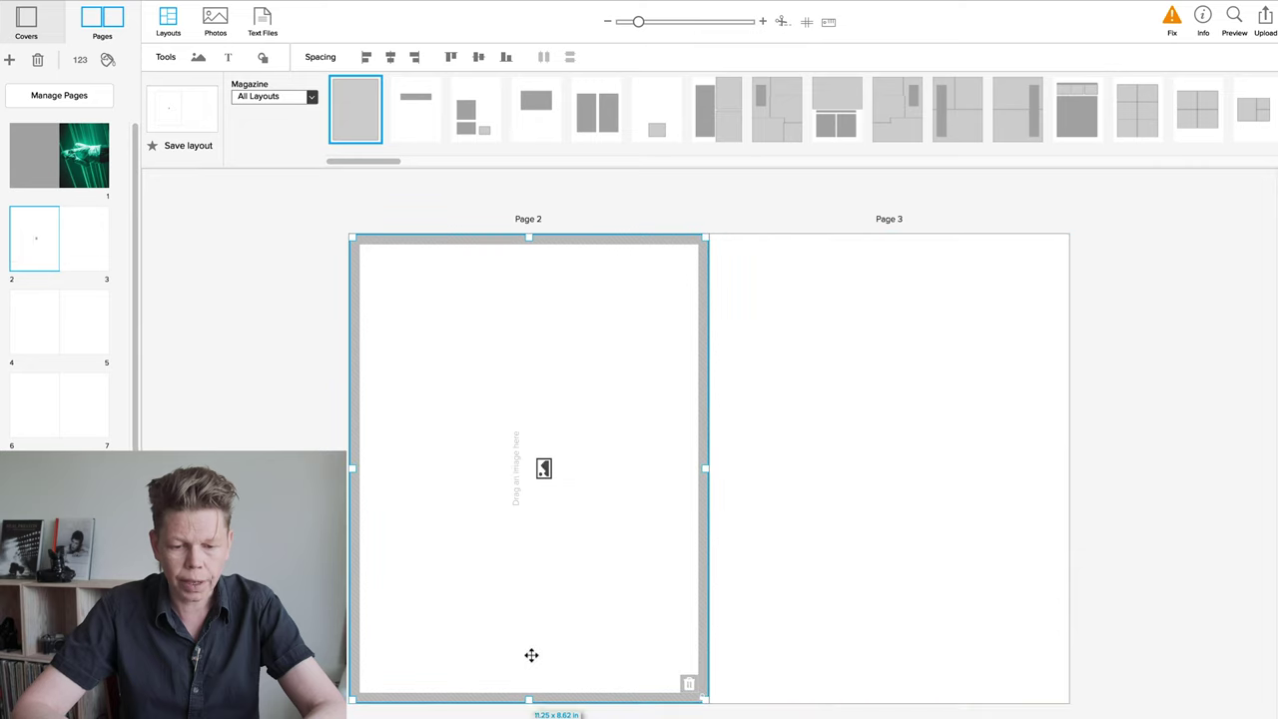
# Copy the Page 2 container, paste it onto Page 3, and fit it to Page 3's edges.
pyautogui.rightClick(535, 363)
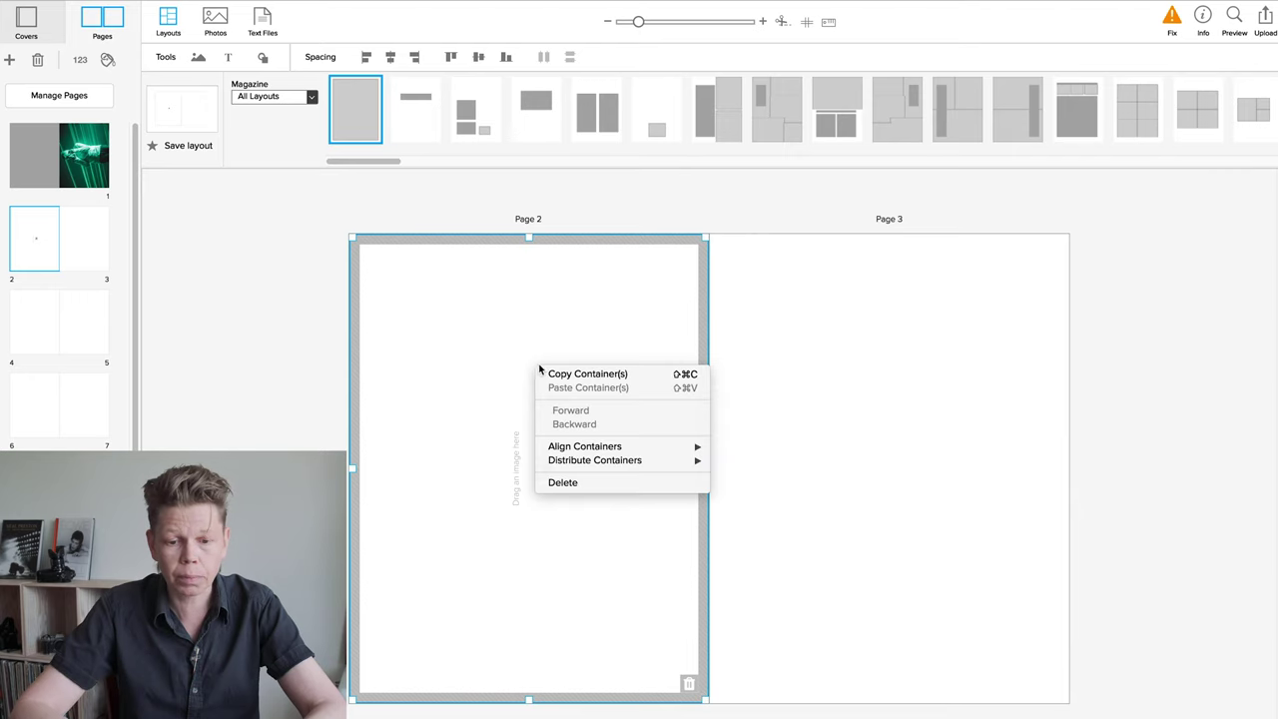
pyautogui.click(542, 374)
pyautogui.click(853, 351)
pyautogui.rightClick(854, 352)
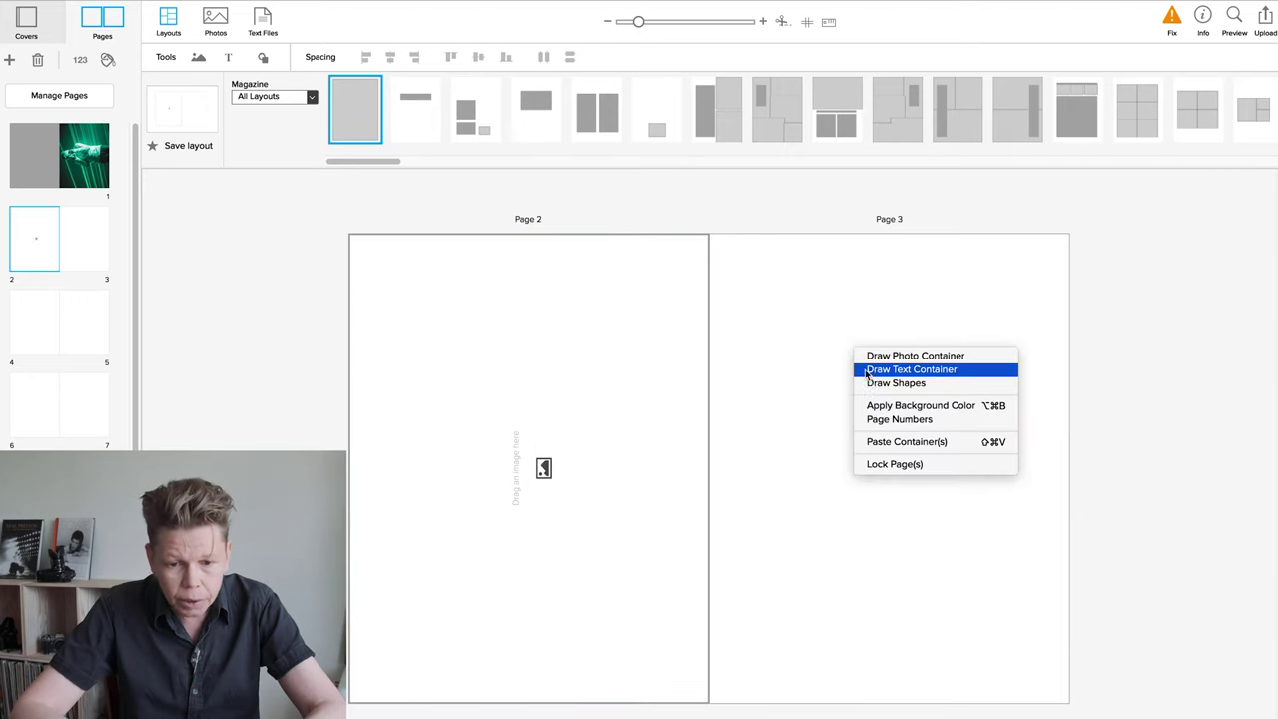
pyautogui.click(876, 441)
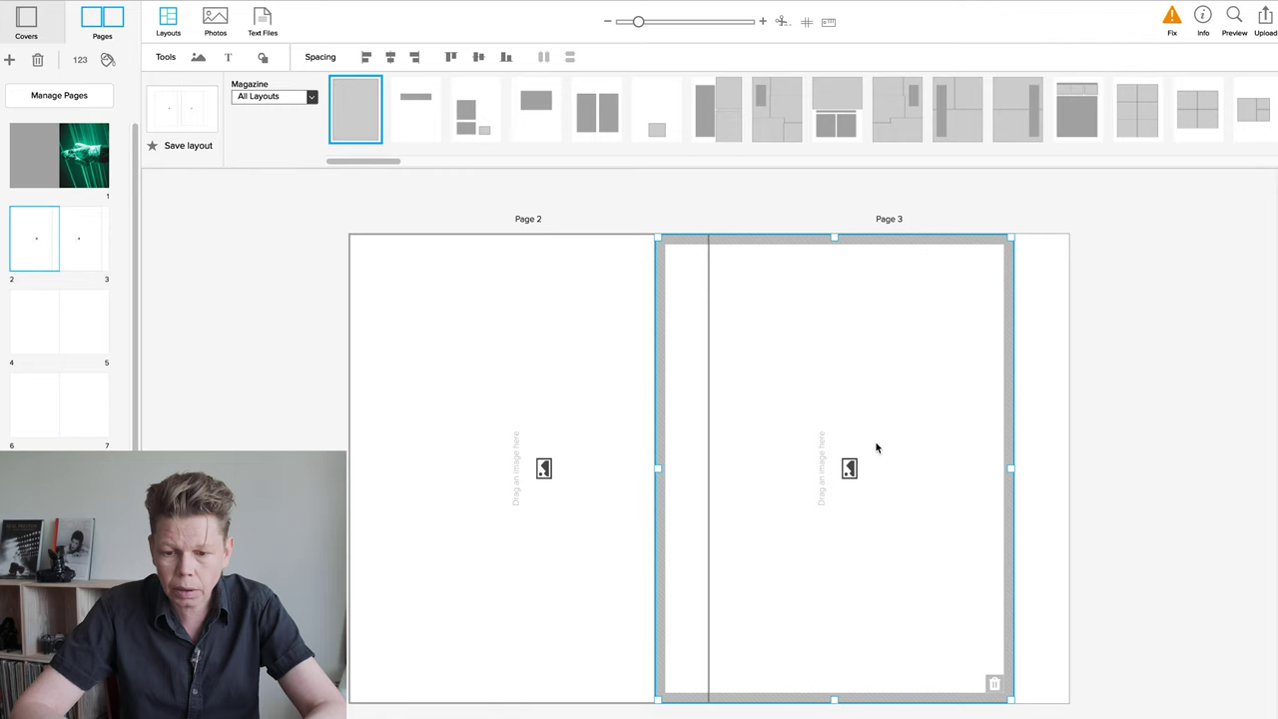
pyautogui.moveTo(821, 430); pyautogui.dragTo(882, 435)
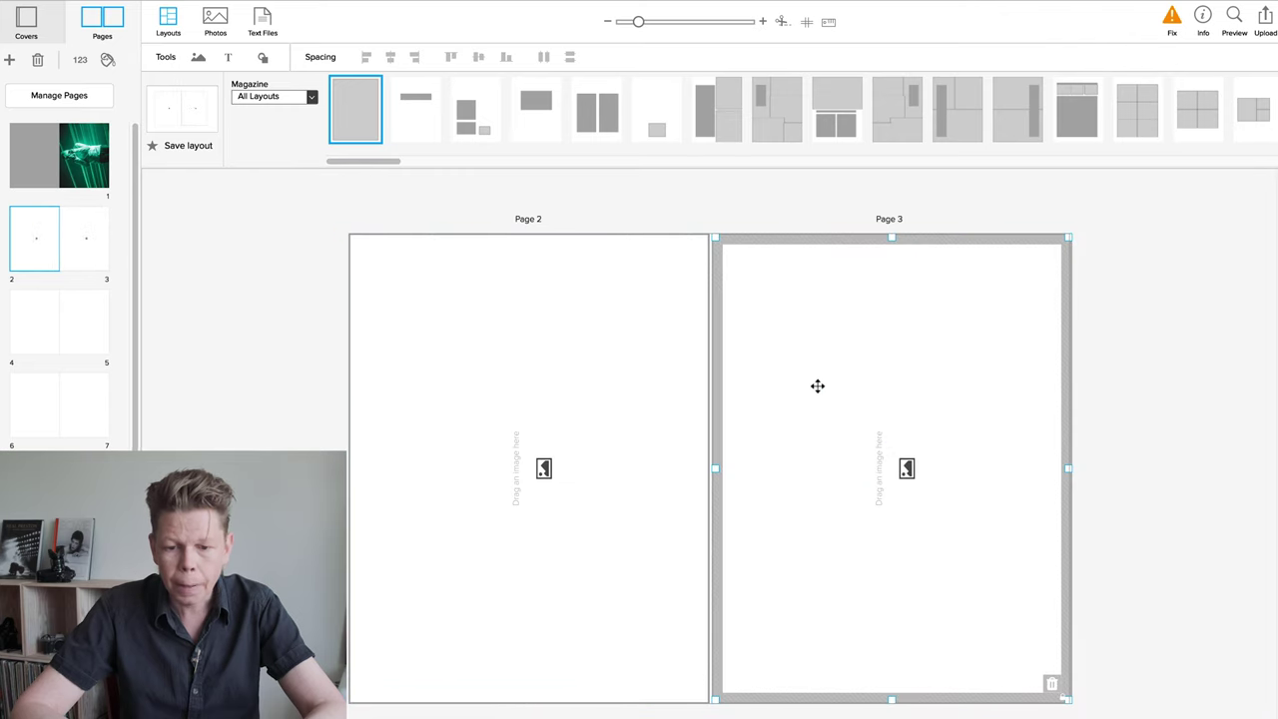
pyautogui.moveTo(819, 385); pyautogui.dragTo(812, 385)
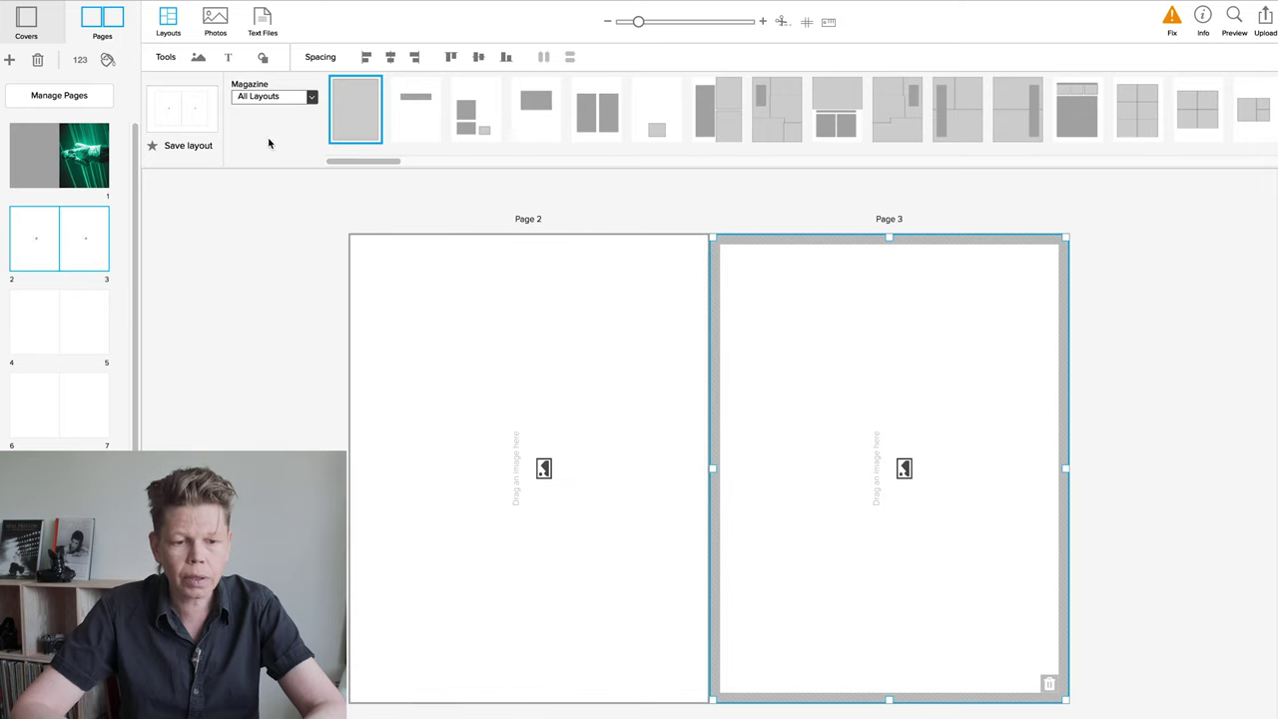
# Save the spread as a spread layout named 'Rotated full bleed spread'.
pyautogui.click(186, 155)
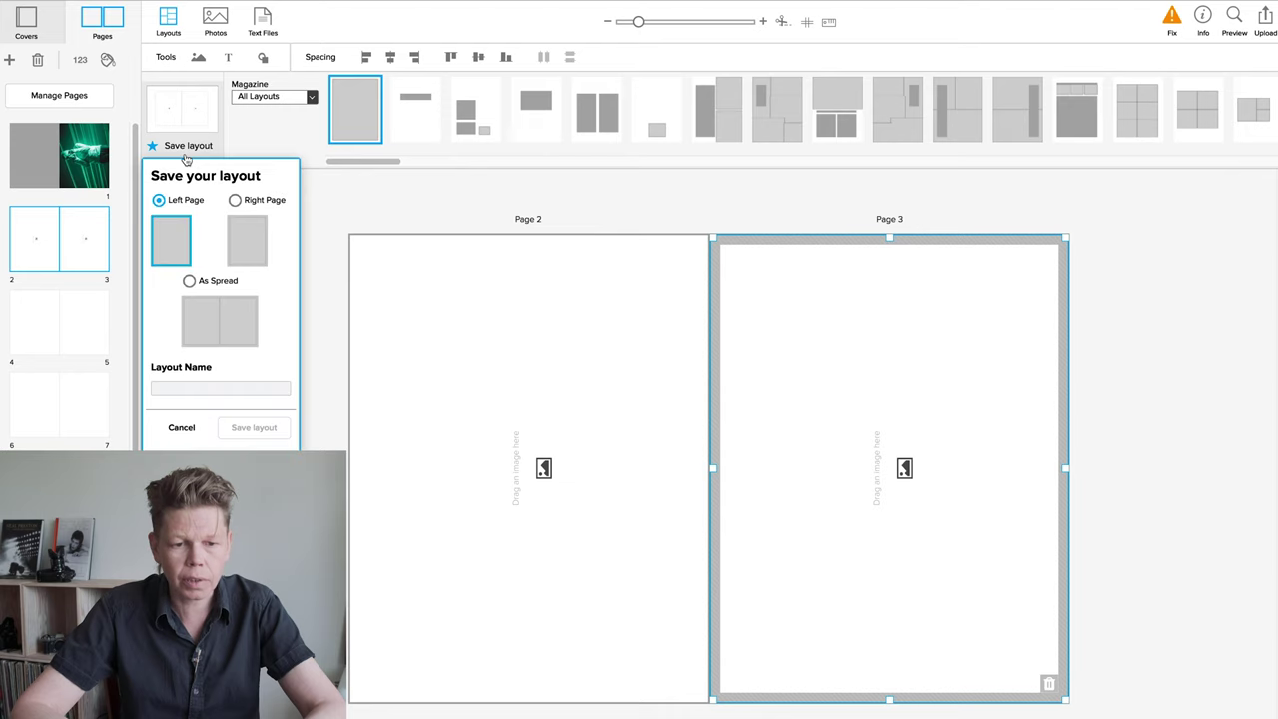
pyautogui.click(190, 281)
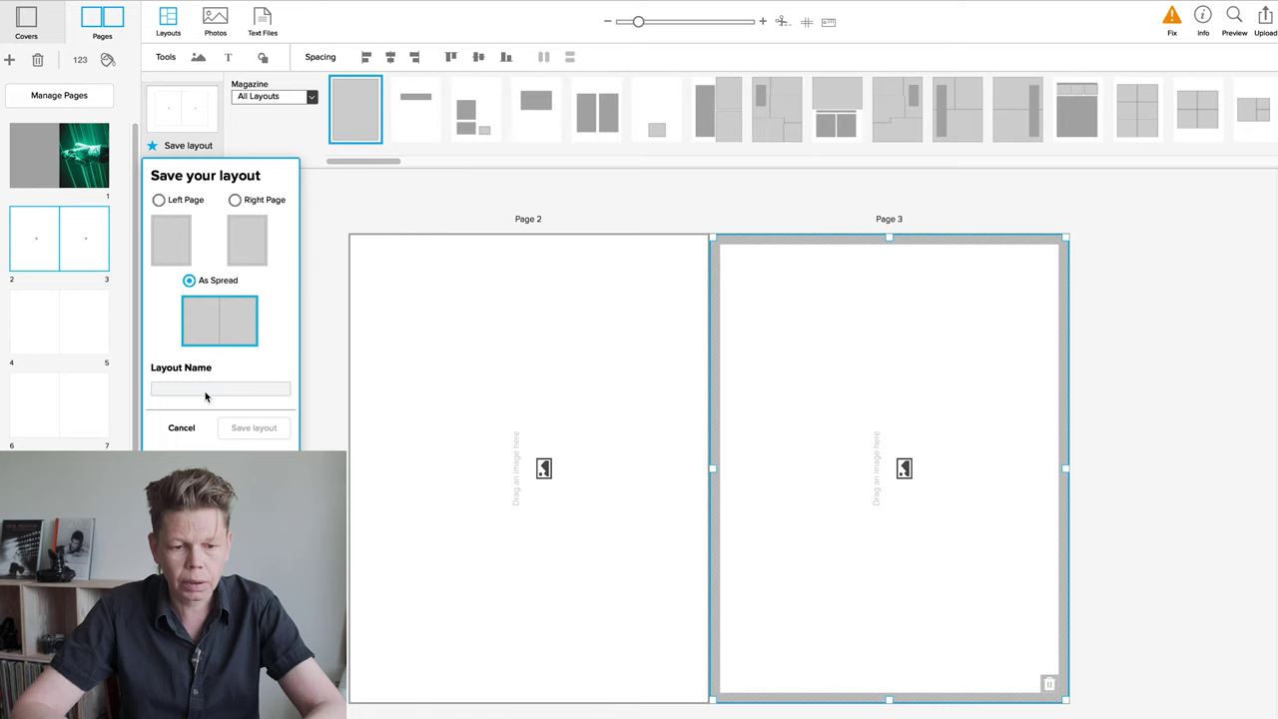
pyautogui.write('Rotated')
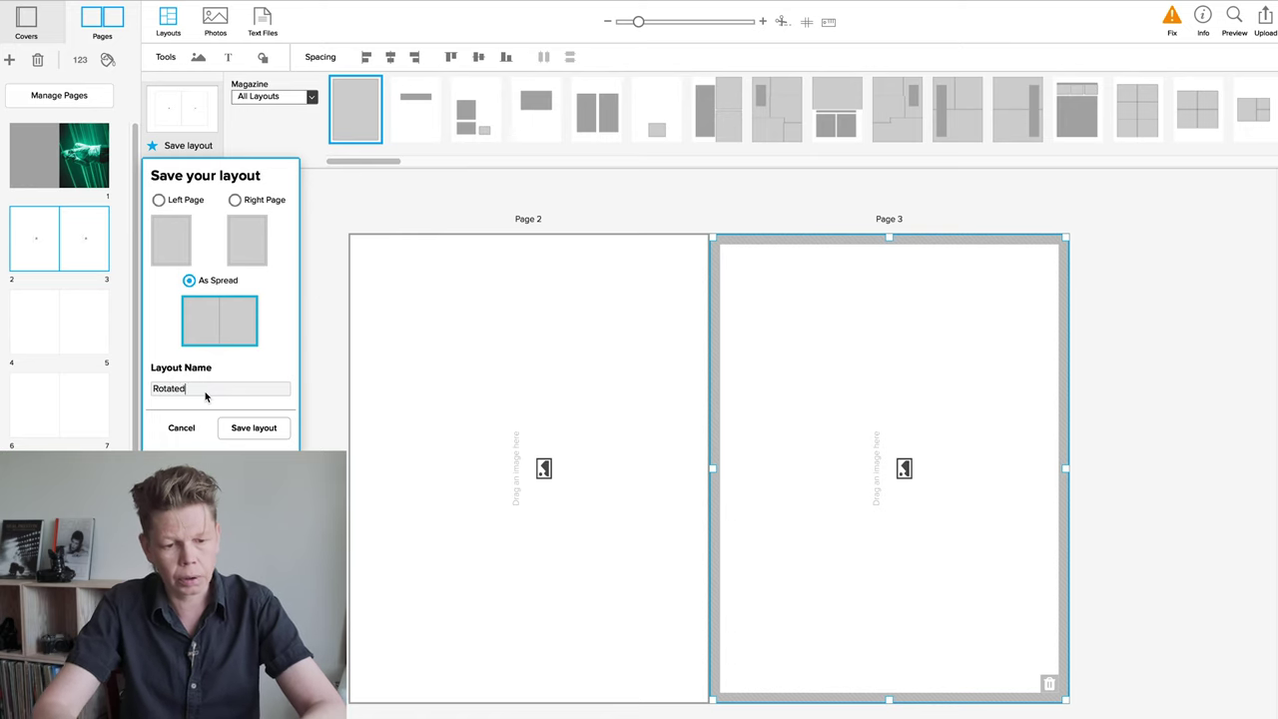
pyautogui.write(' full')
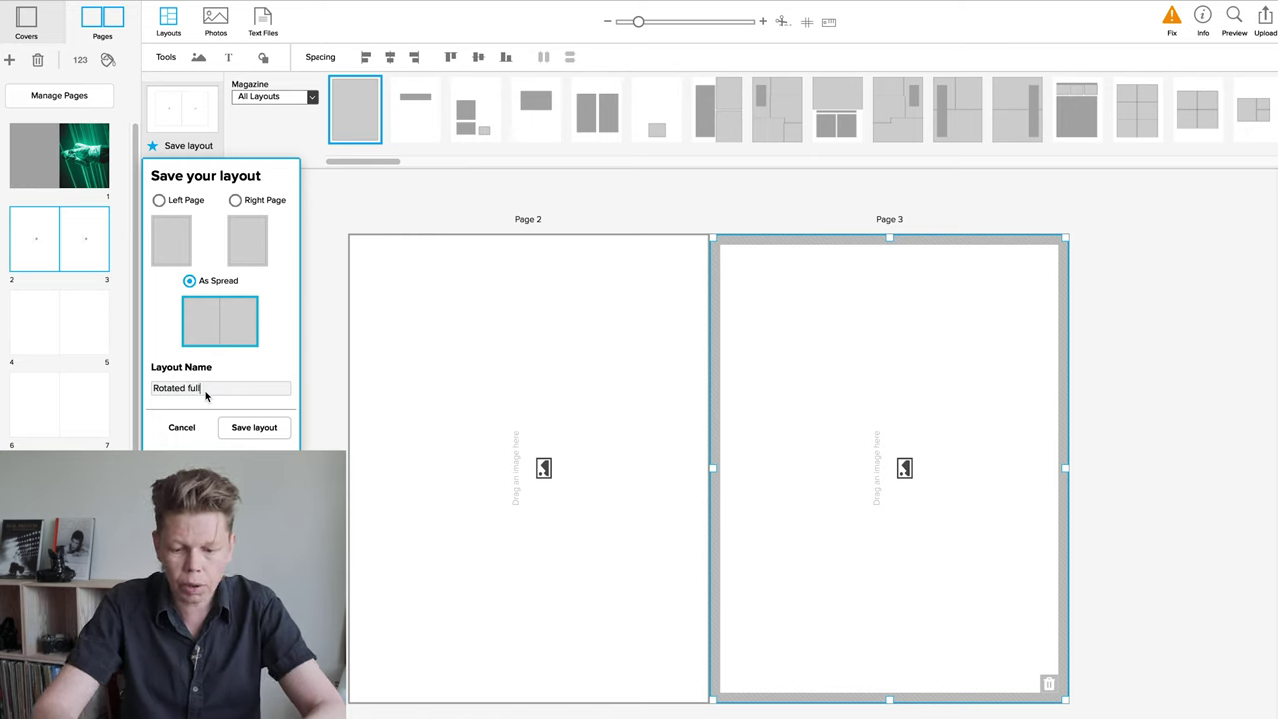
pyautogui.write(' bleed spread')
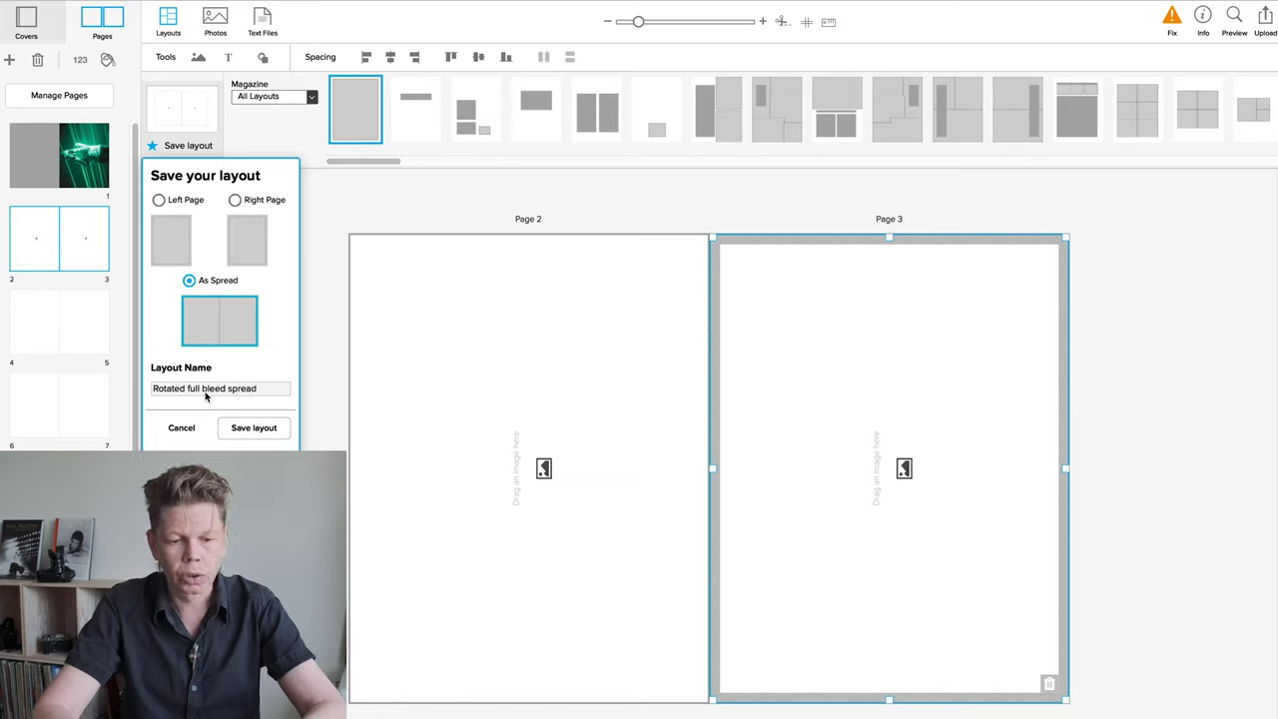
pyautogui.click(260, 429)
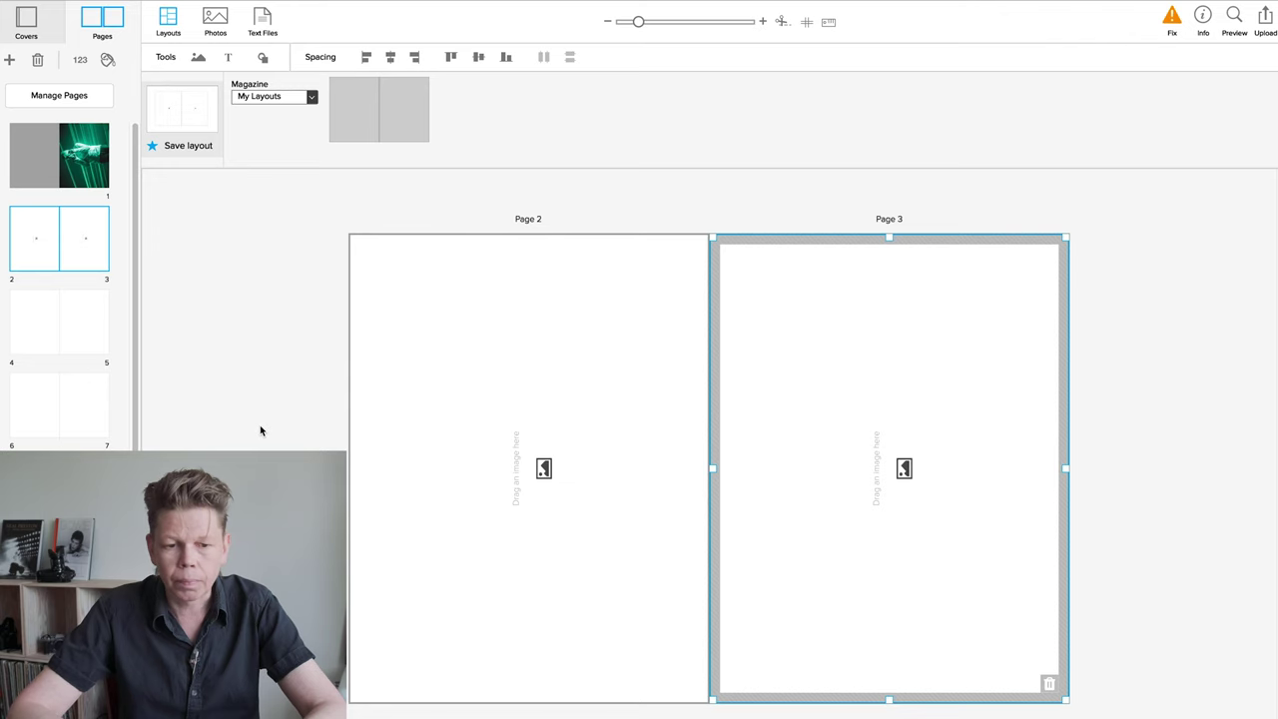
# Place the green laser photo on Page 2 fitted to its frame, and the red-lit photo on Page 3.
pyautogui.click(223, 20)
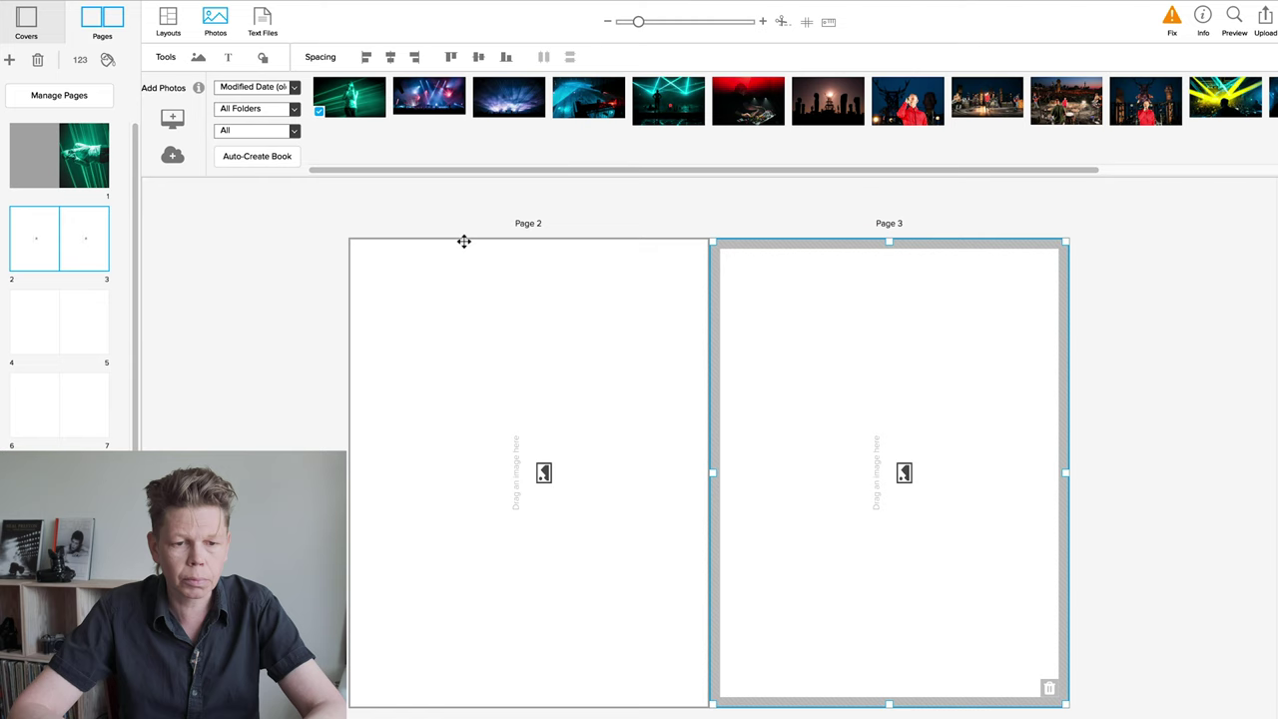
pyautogui.click(364, 110)
pyautogui.moveTo(363, 111); pyautogui.dragTo(497, 312)
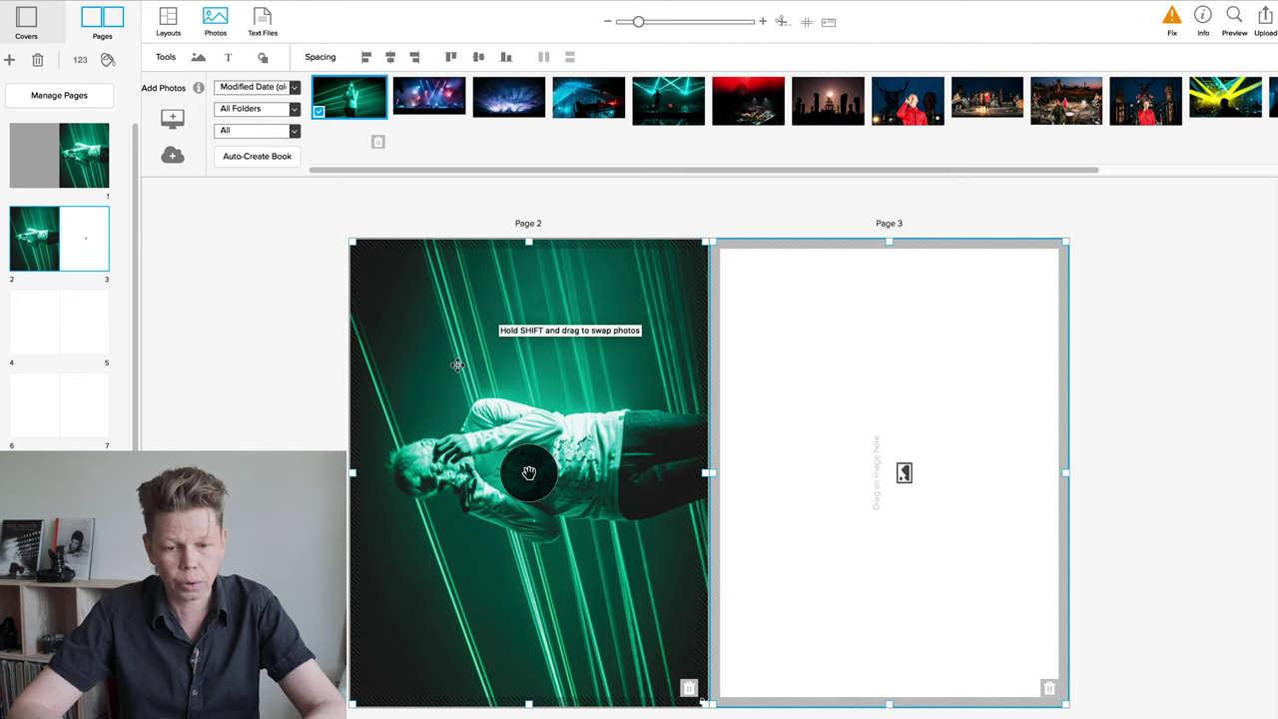
pyautogui.click(623, 359)
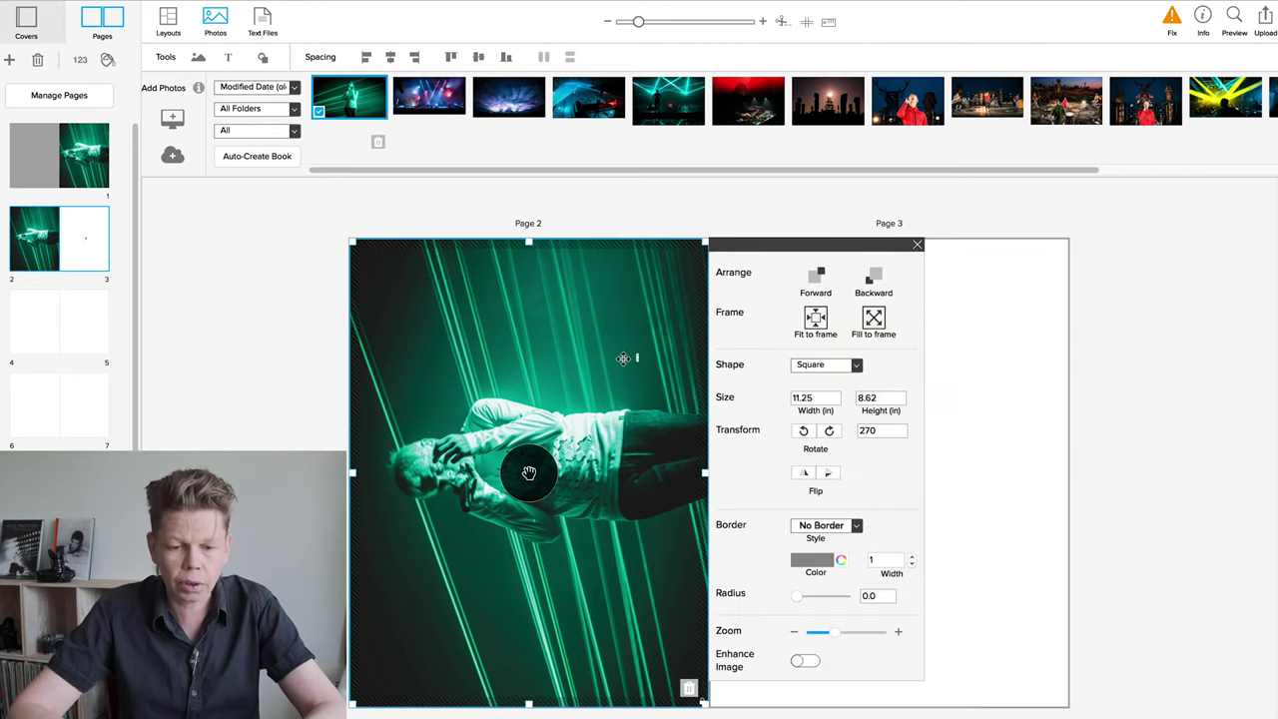
pyautogui.click(817, 320)
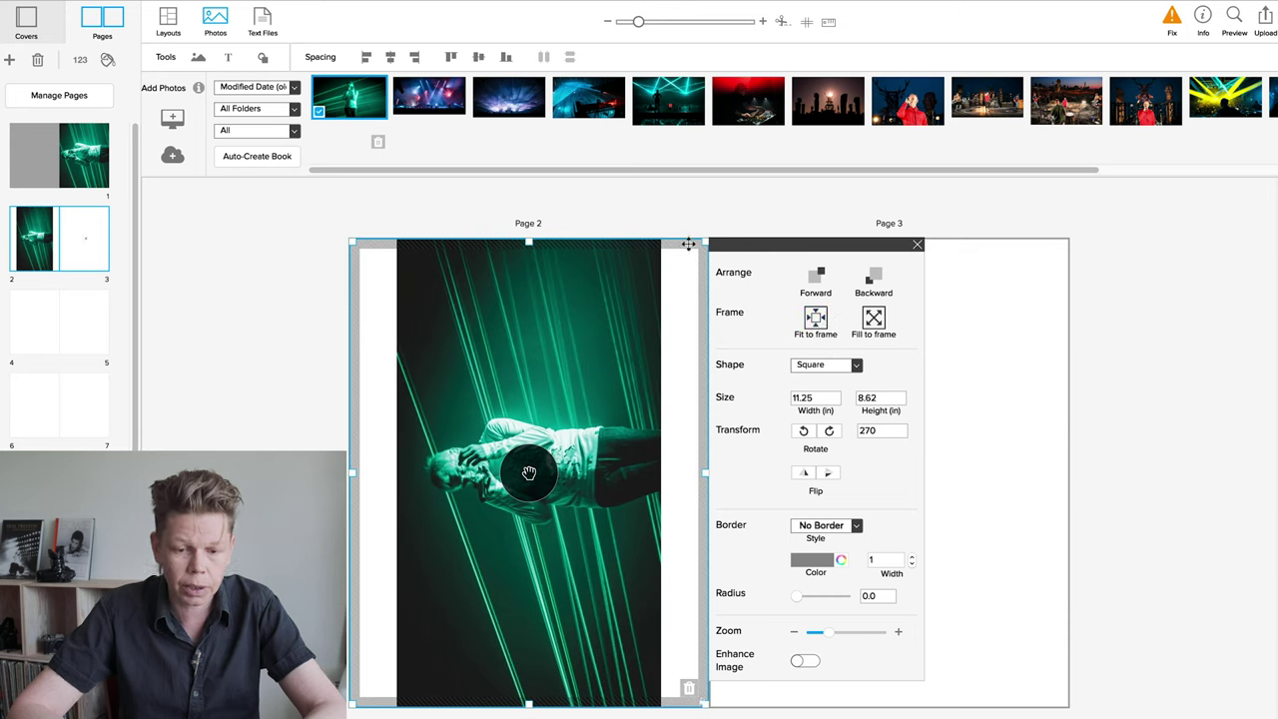
pyautogui.click(885, 321)
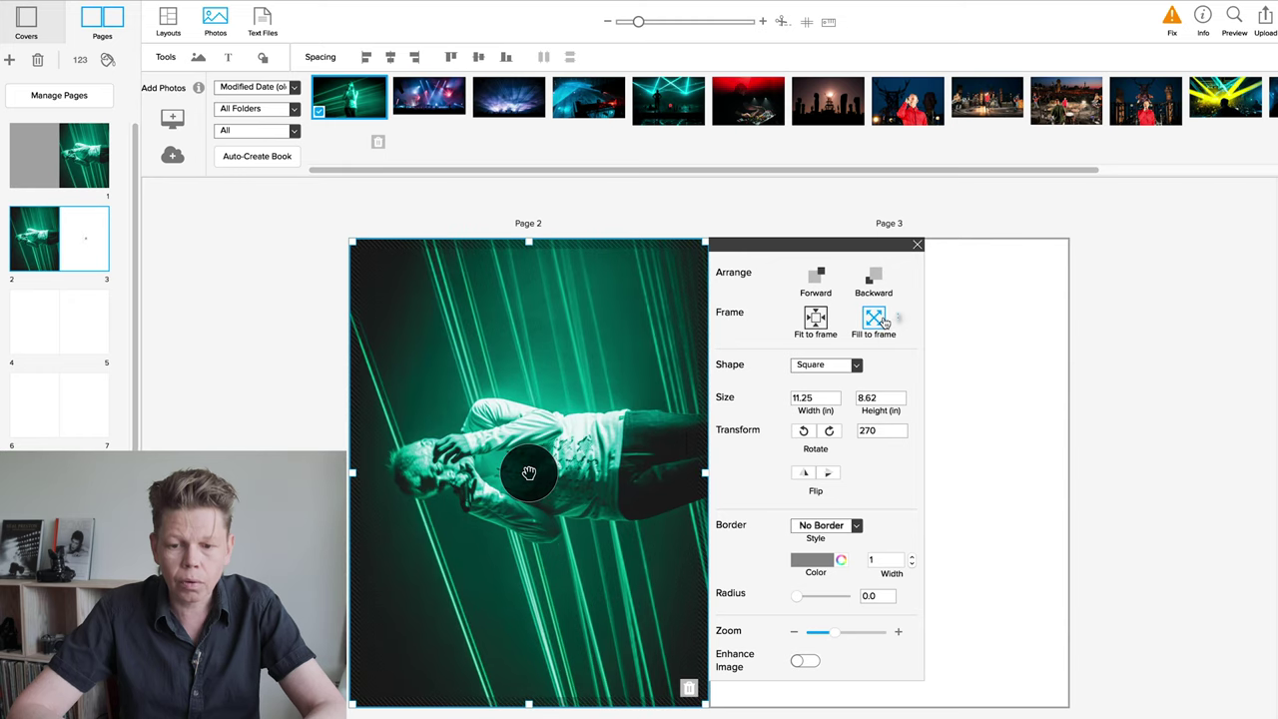
pyautogui.click(816, 317)
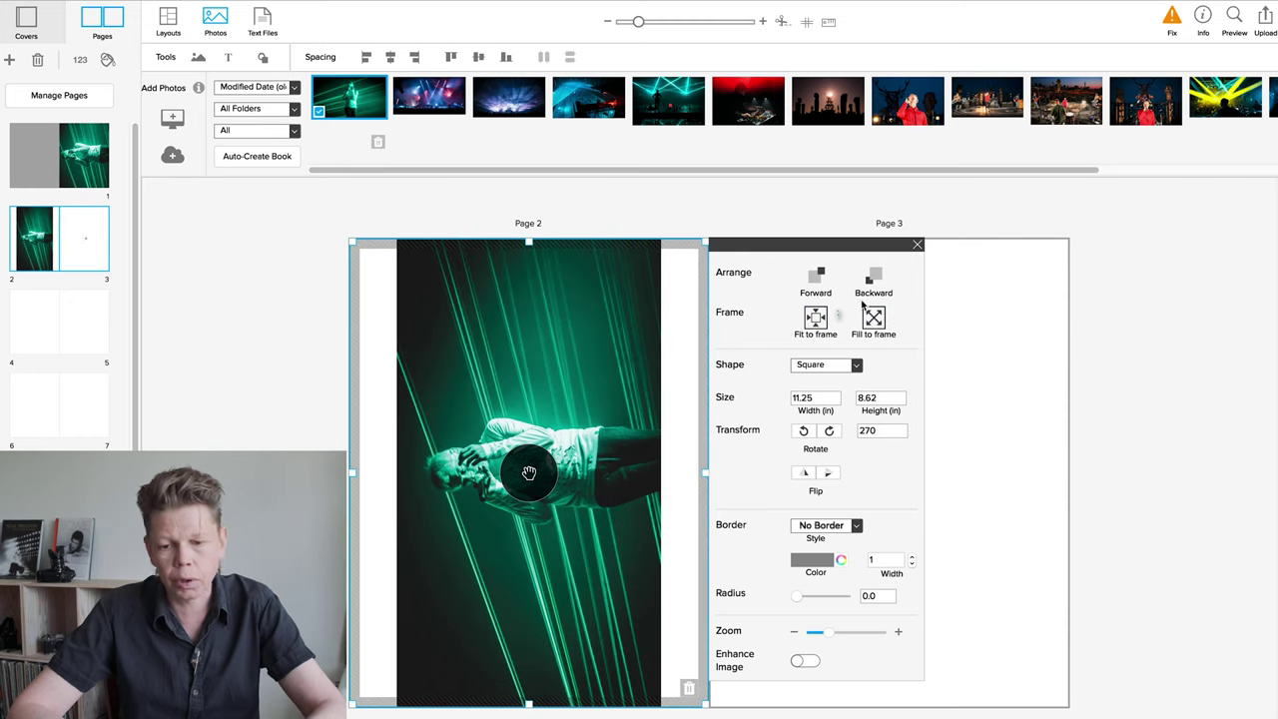
pyautogui.click(918, 246)
pyautogui.moveTo(747, 104); pyautogui.dragTo(835, 383)
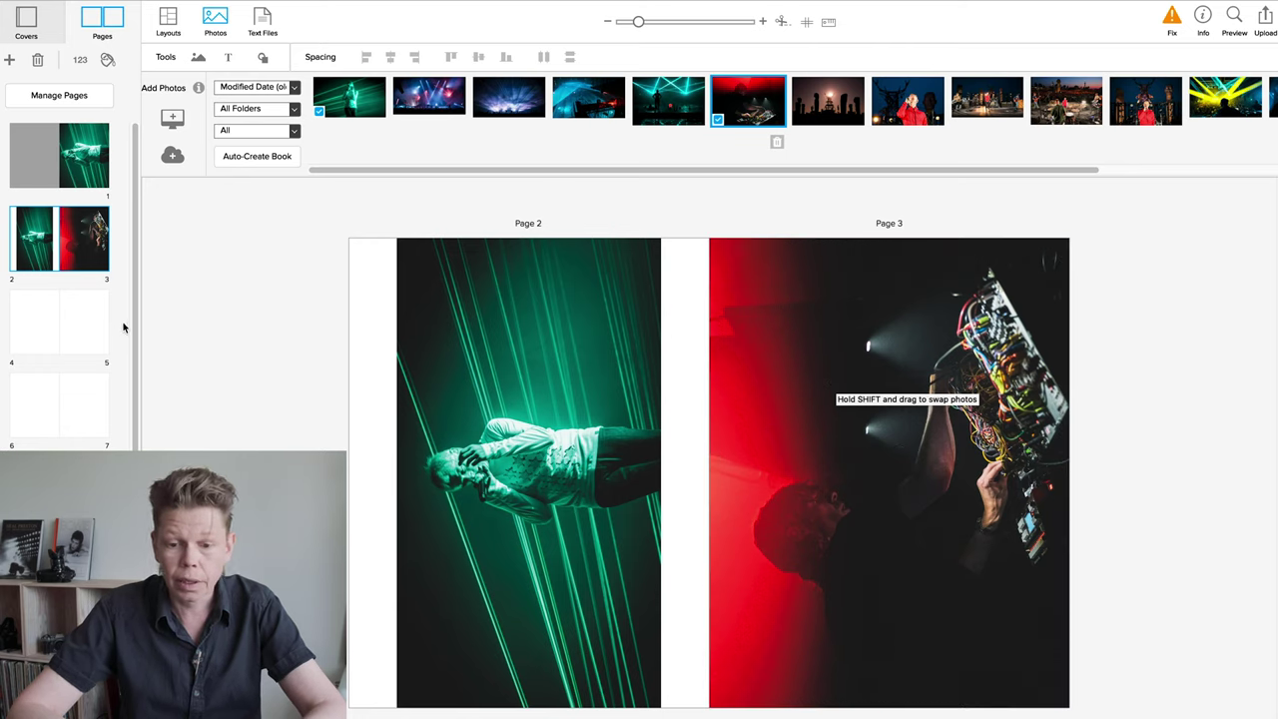
# Apply the saved spread layout from My Layouts to pages 4–5.
pyautogui.click(34, 320)
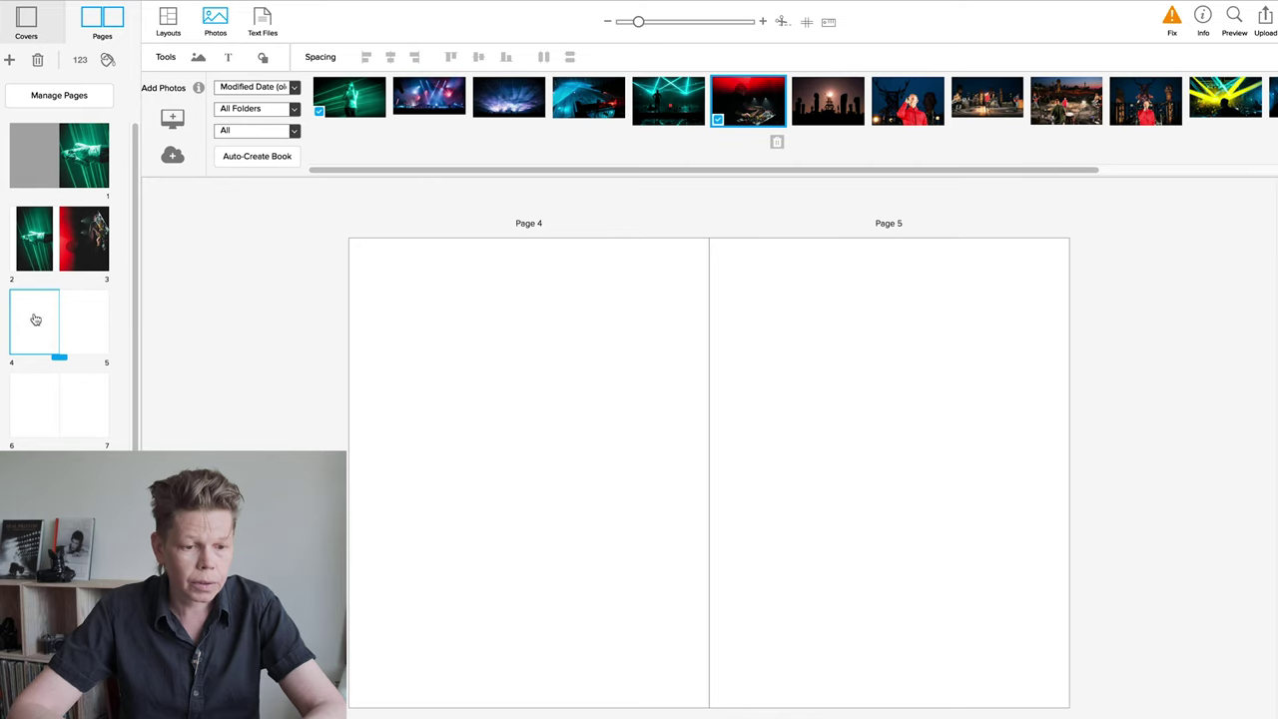
pyautogui.click(71, 319)
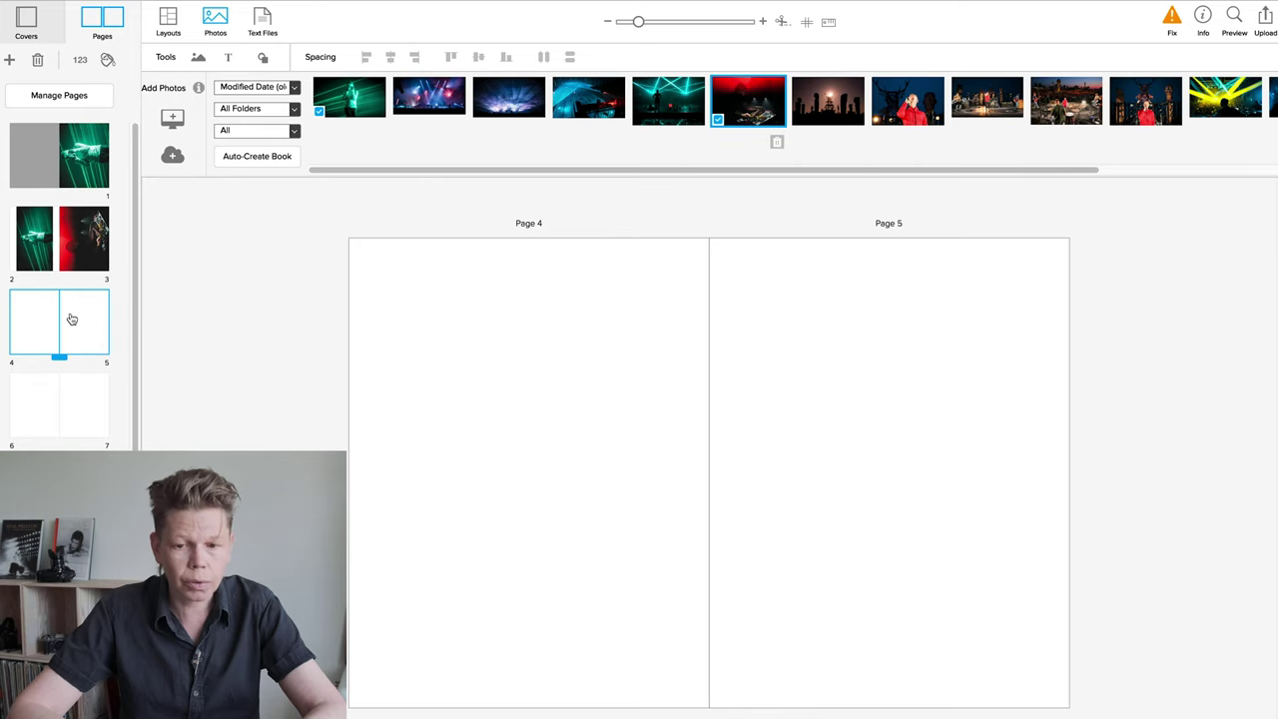
pyautogui.click(169, 22)
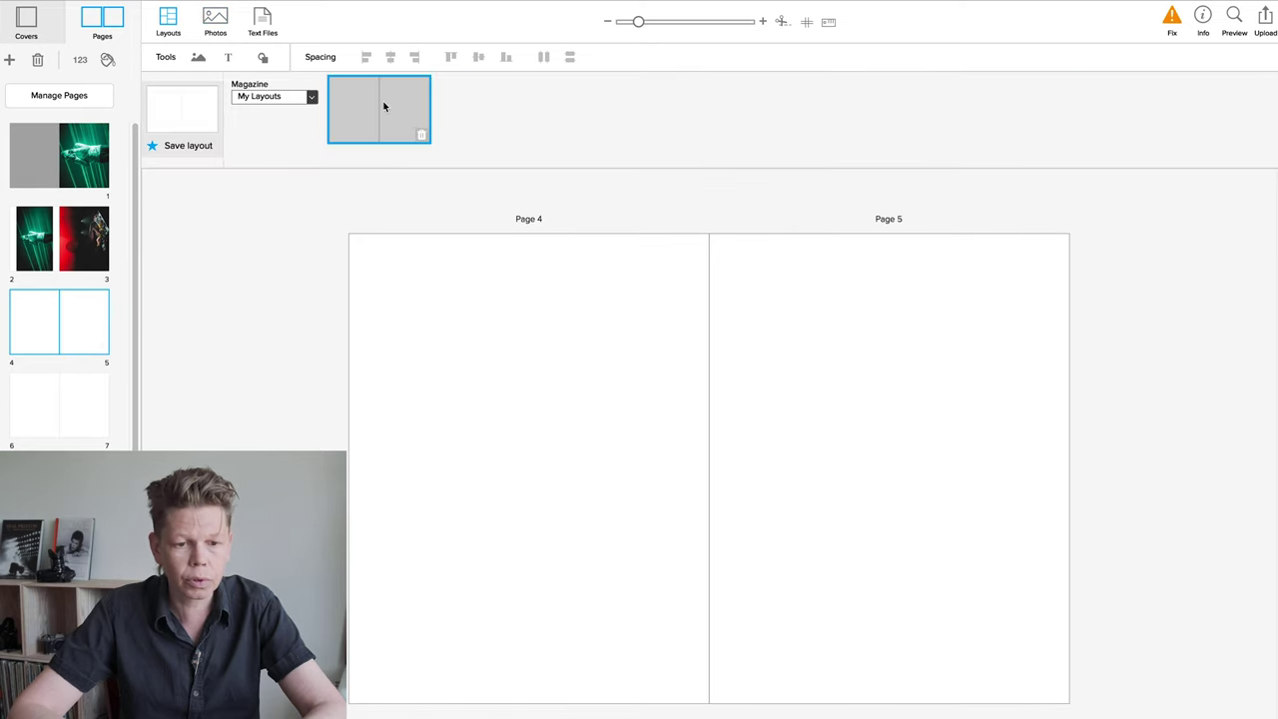
pyautogui.click(362, 116)
pyautogui.click(527, 535)
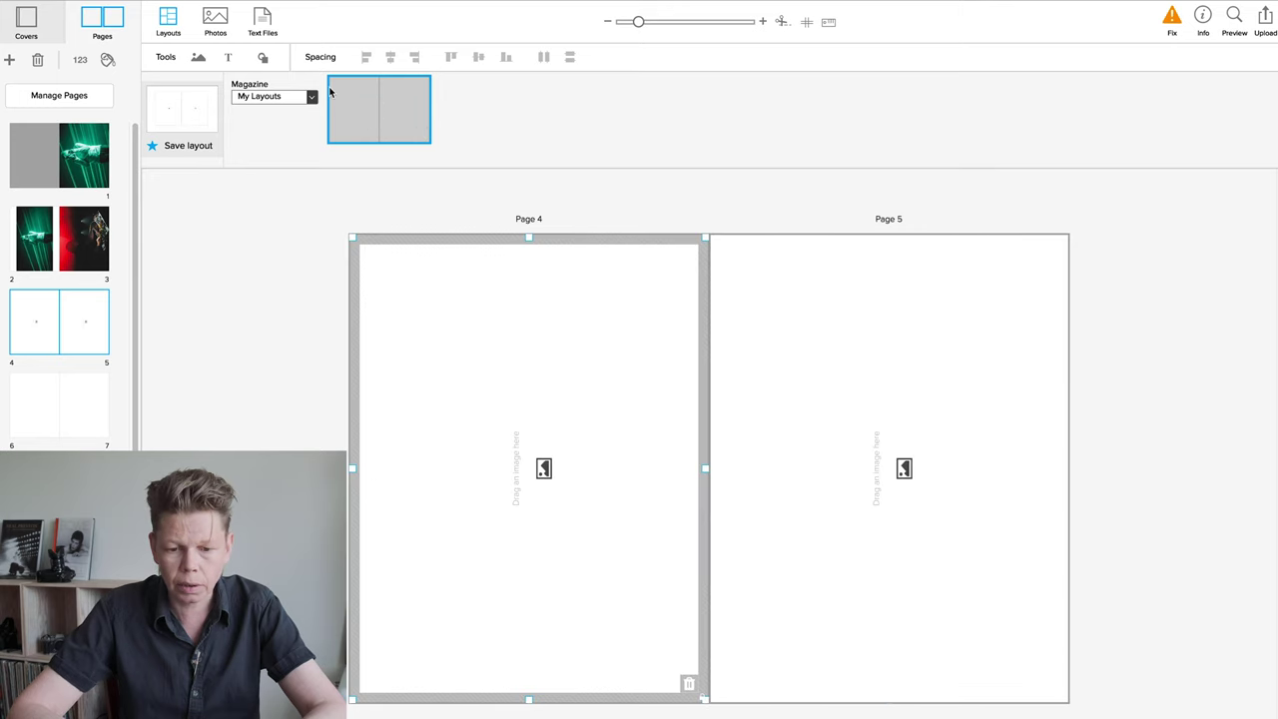
# Place the teal laser photo on page 4 and the sunset silhouette on page 5, both fitted to frame.
pyautogui.click(216, 20)
pyautogui.moveTo(679, 108); pyautogui.dragTo(612, 405)
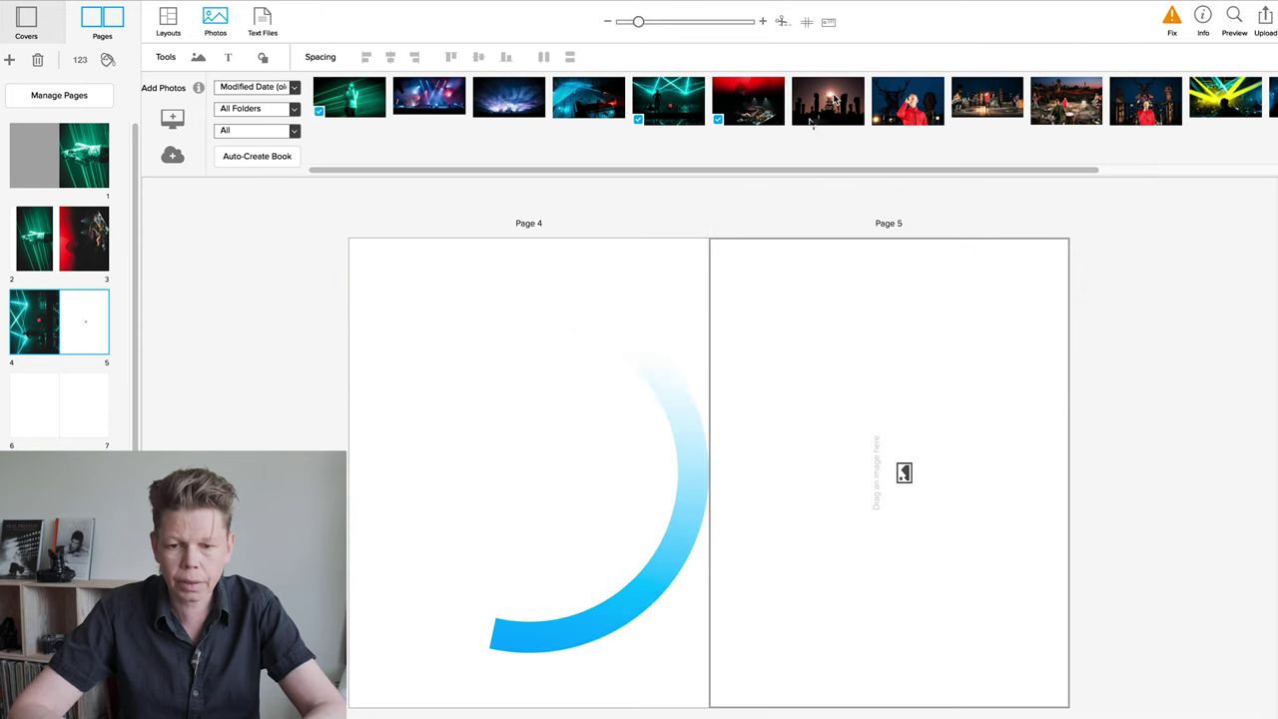
pyautogui.moveTo(834, 97); pyautogui.dragTo(838, 288)
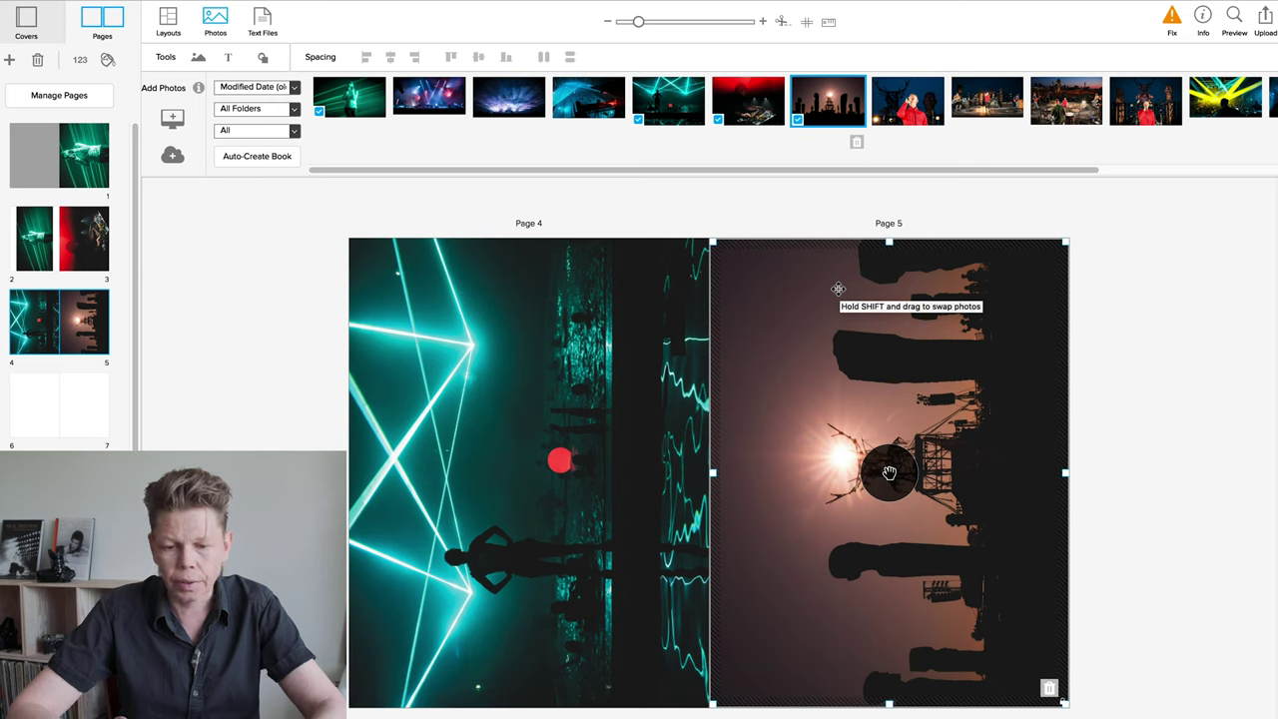
pyautogui.click(794, 337)
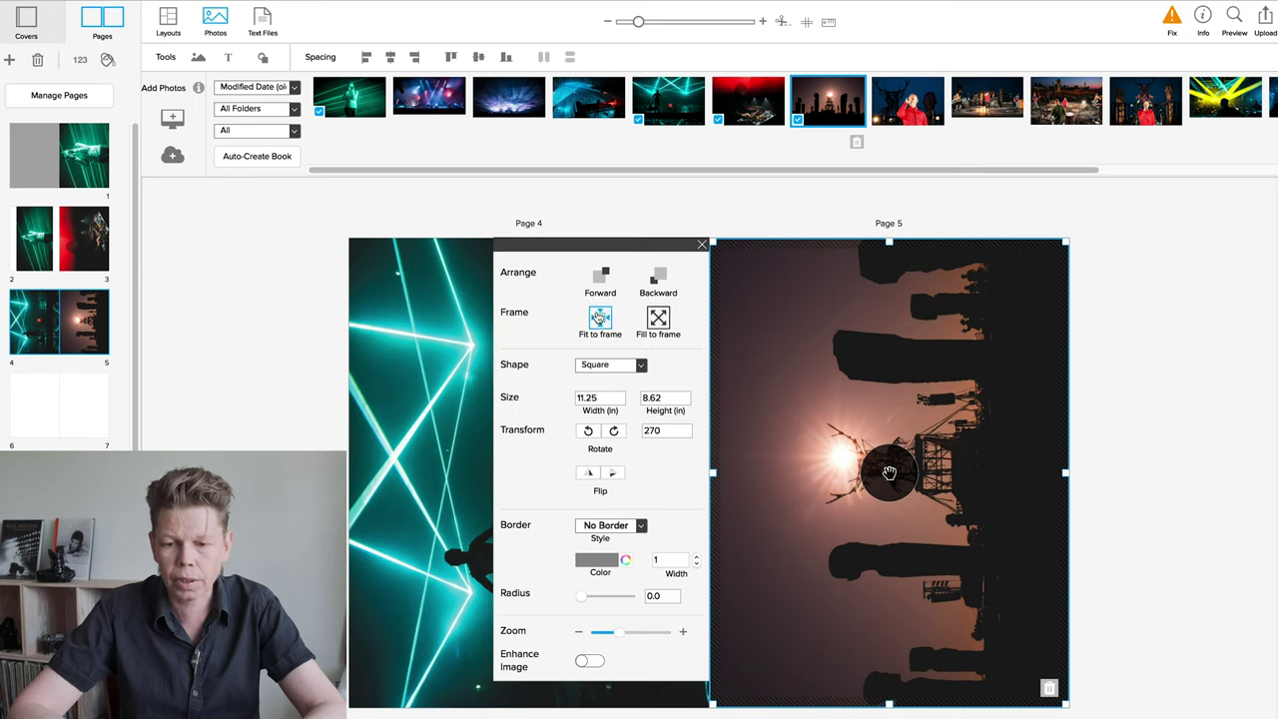
pyautogui.click(600, 318)
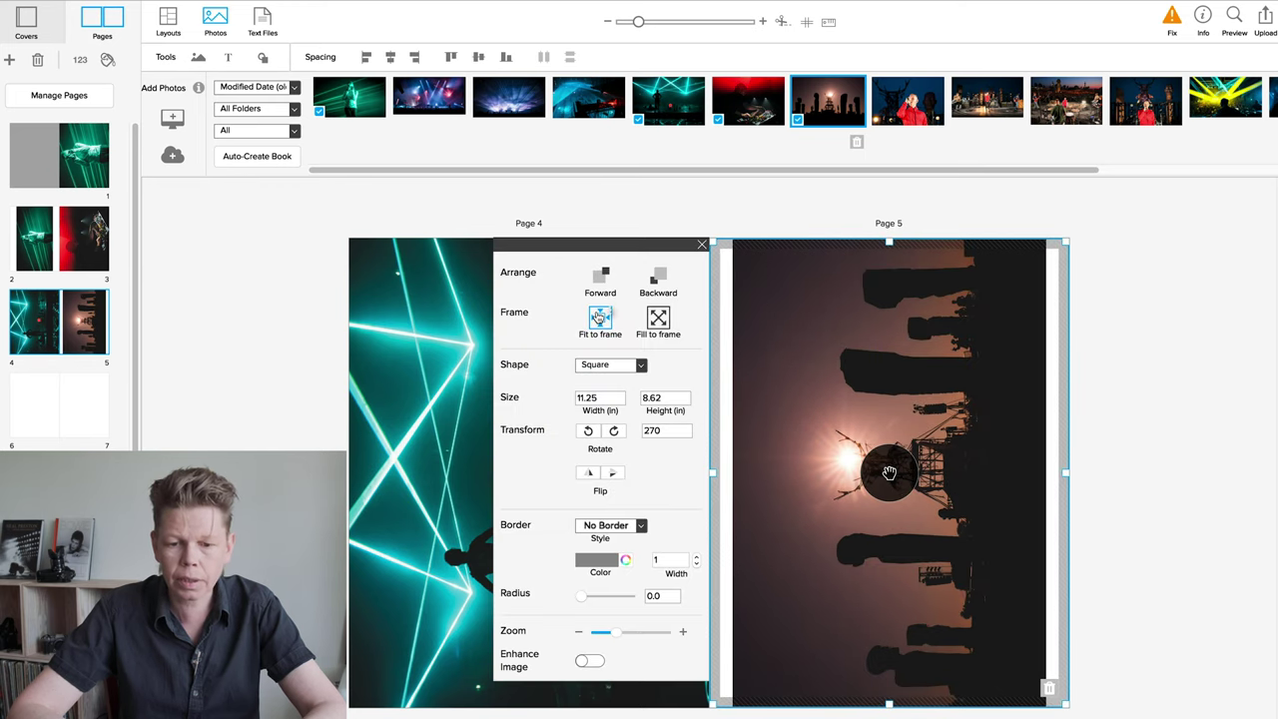
pyautogui.click(703, 245)
pyautogui.click(529, 470)
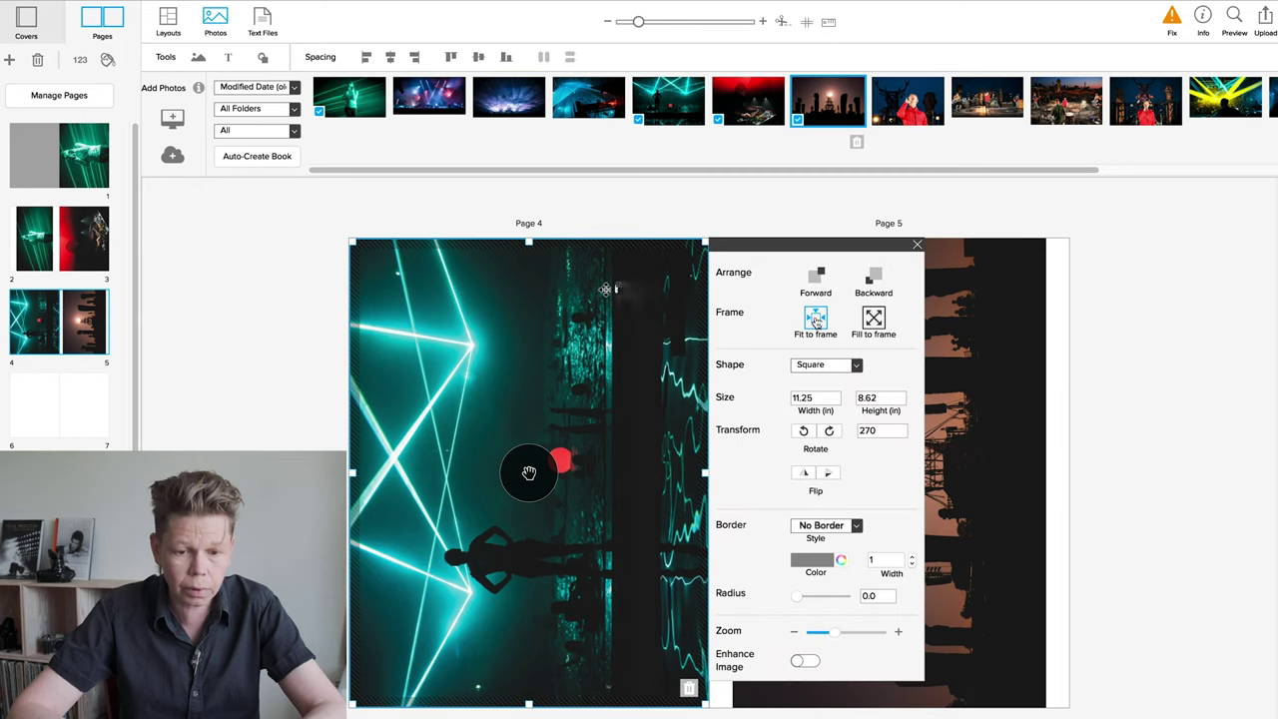
pyautogui.click(815, 318)
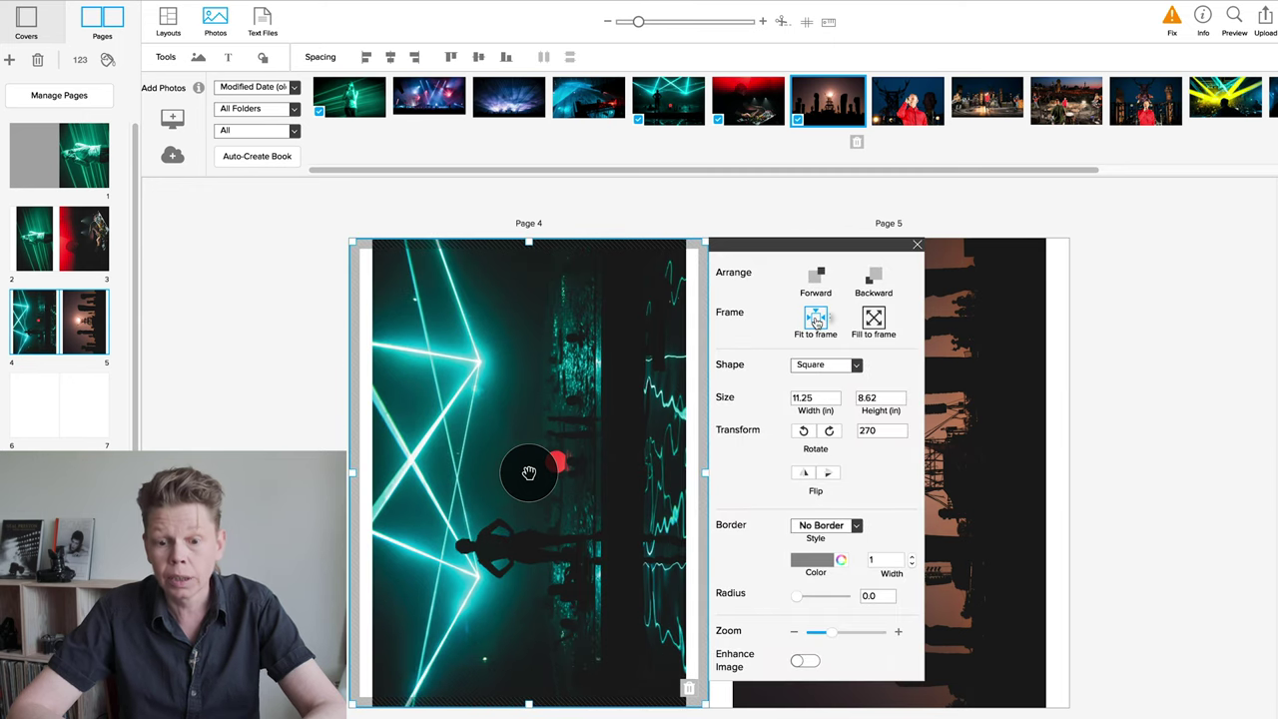
pyautogui.click(919, 247)
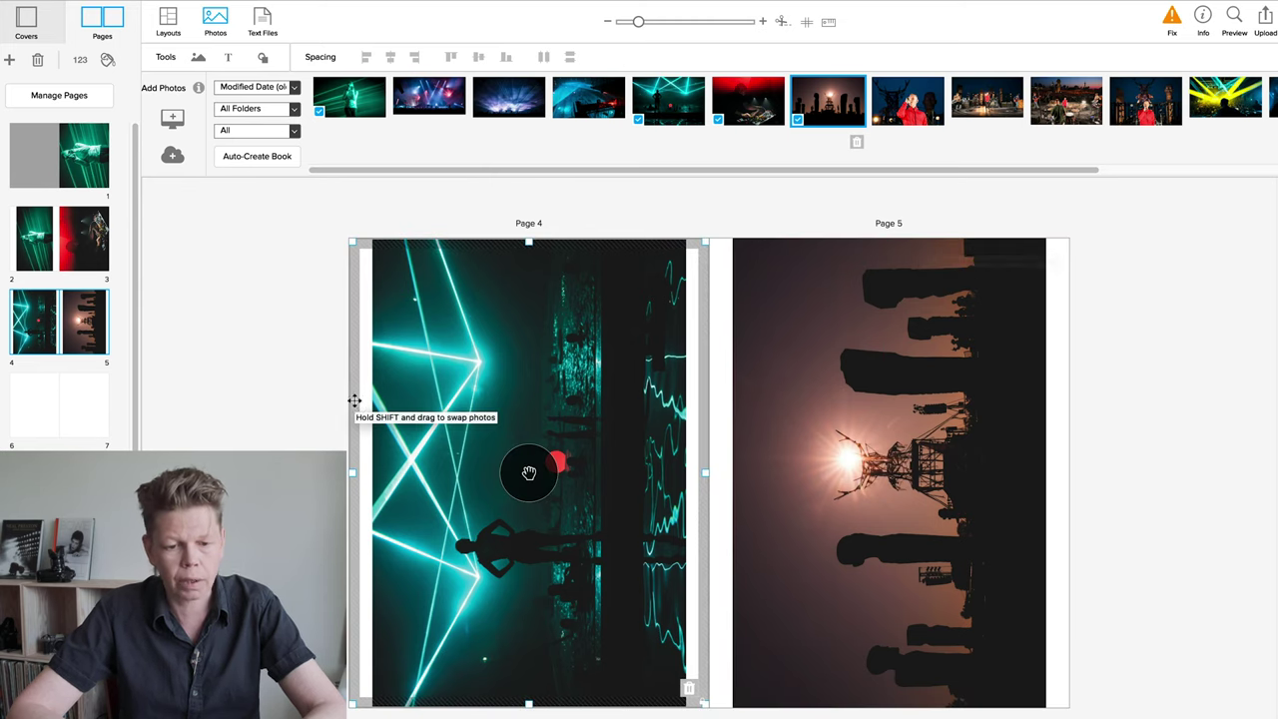
# Give every page in the book a black background colour.
pyautogui.rightClick(40, 318)
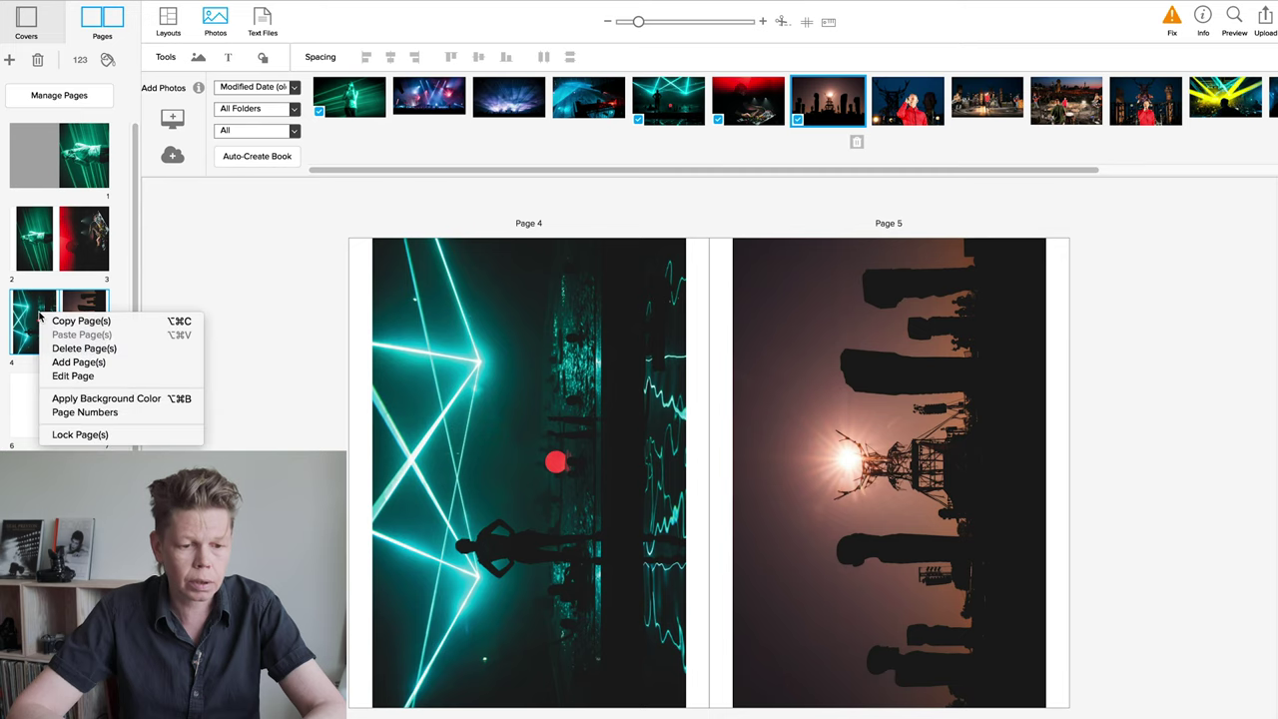
pyautogui.click(109, 398)
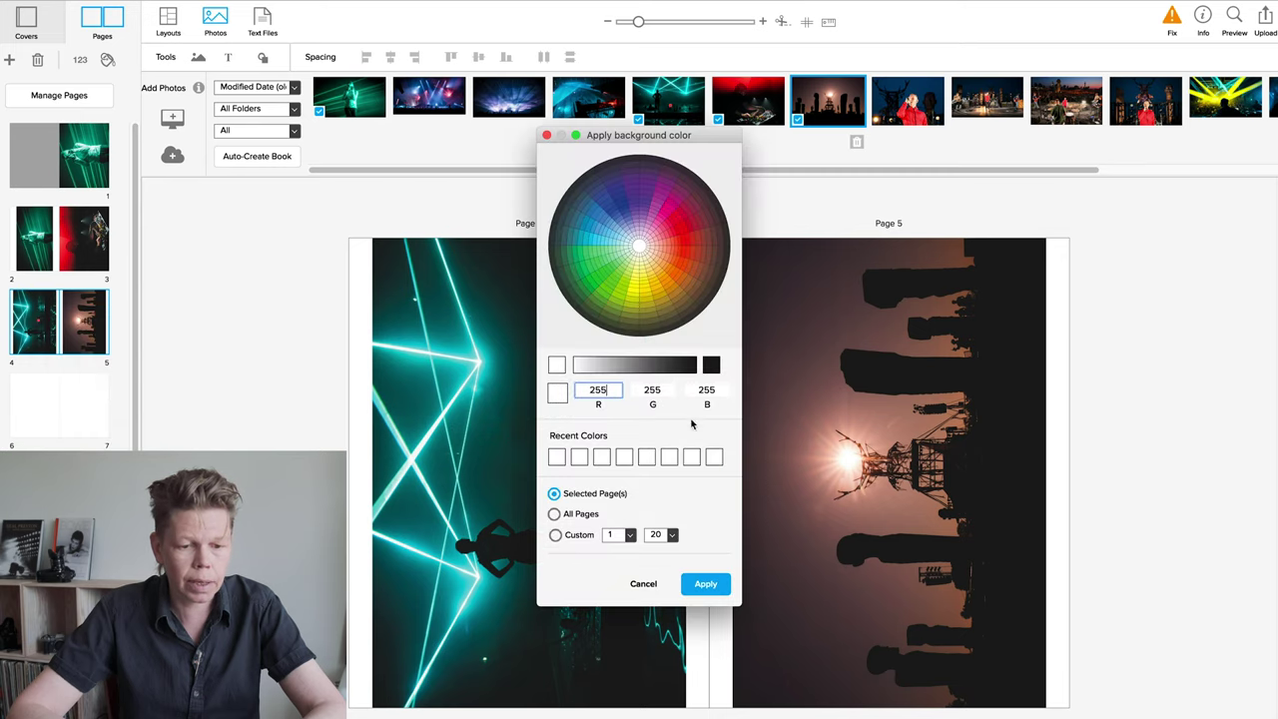
pyautogui.click(711, 364)
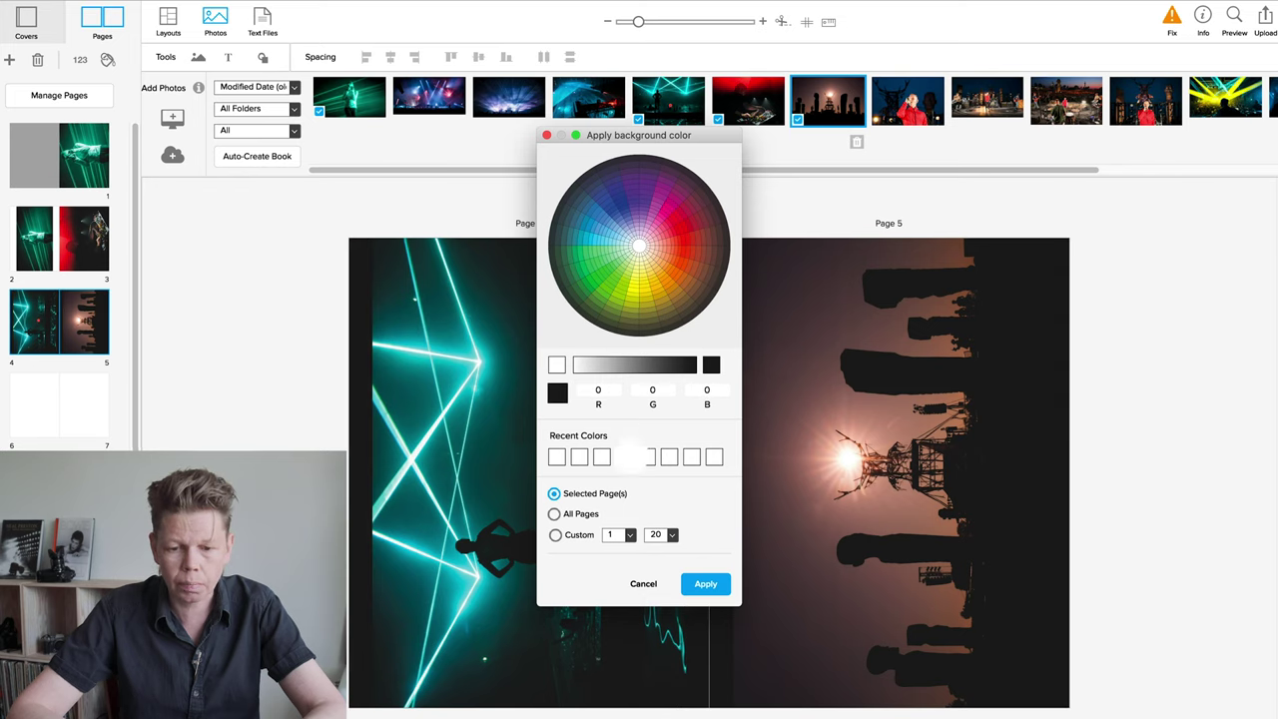
pyautogui.click(568, 514)
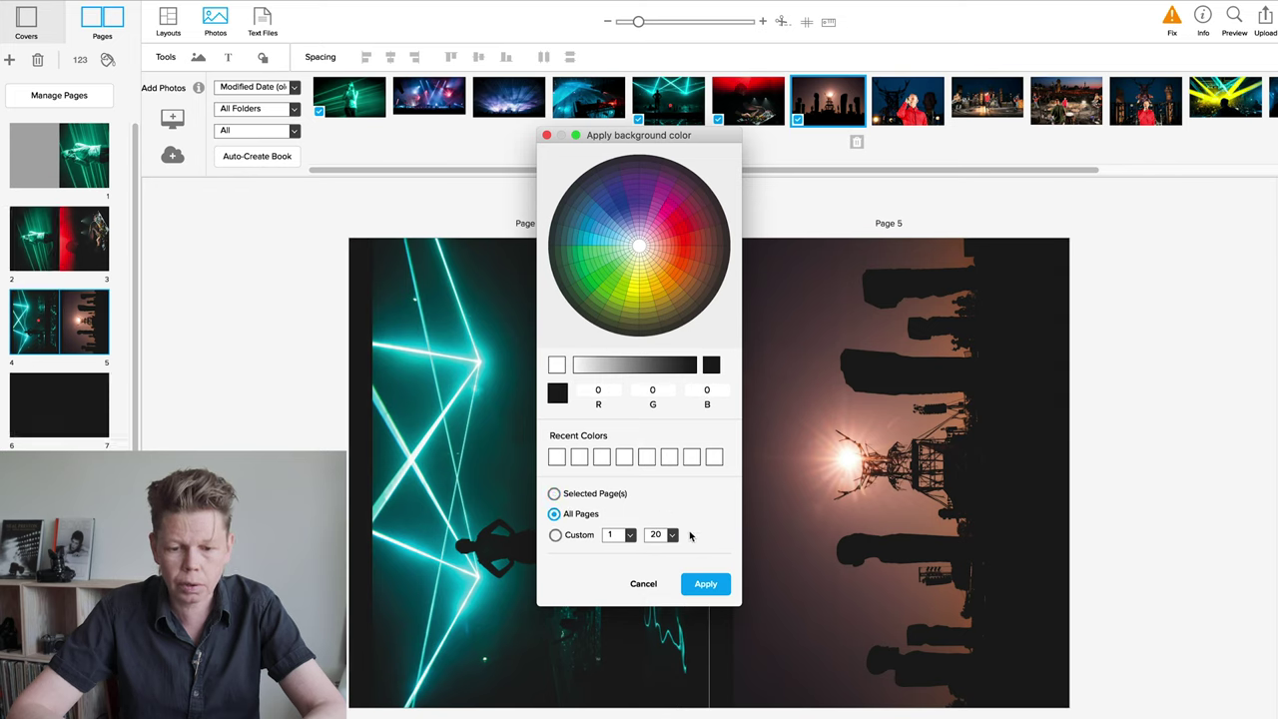
pyautogui.click(709, 586)
# Review the photos on the pages 4–5 and 2–3 spreads against the black background.
pyautogui.click(608, 280)
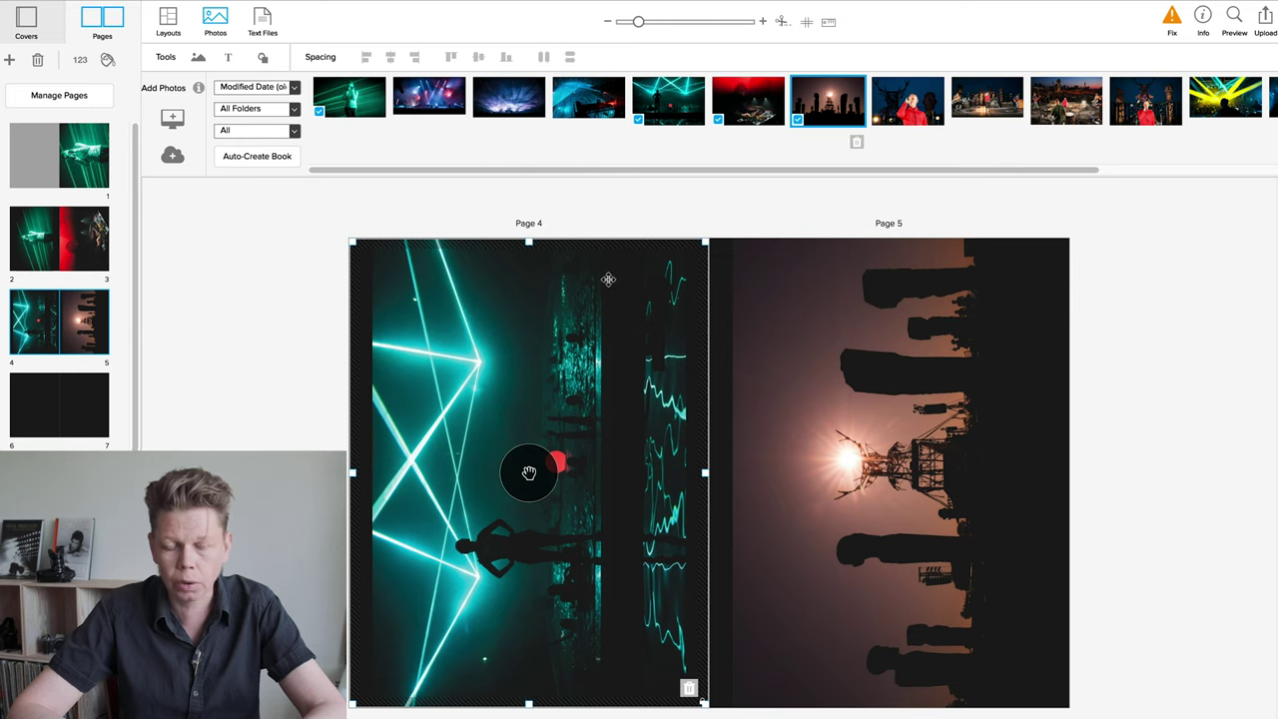
pyautogui.click(1005, 297)
pyautogui.click(186, 278)
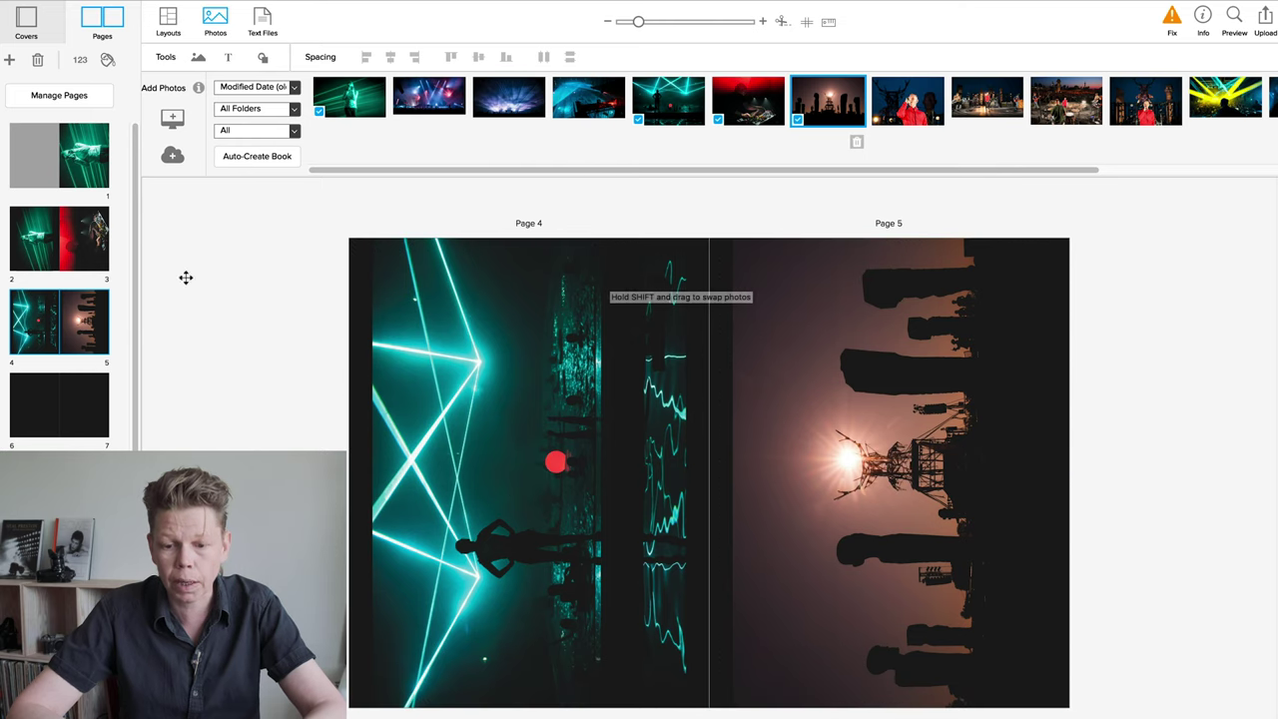
pyautogui.click(88, 258)
pyautogui.click(774, 358)
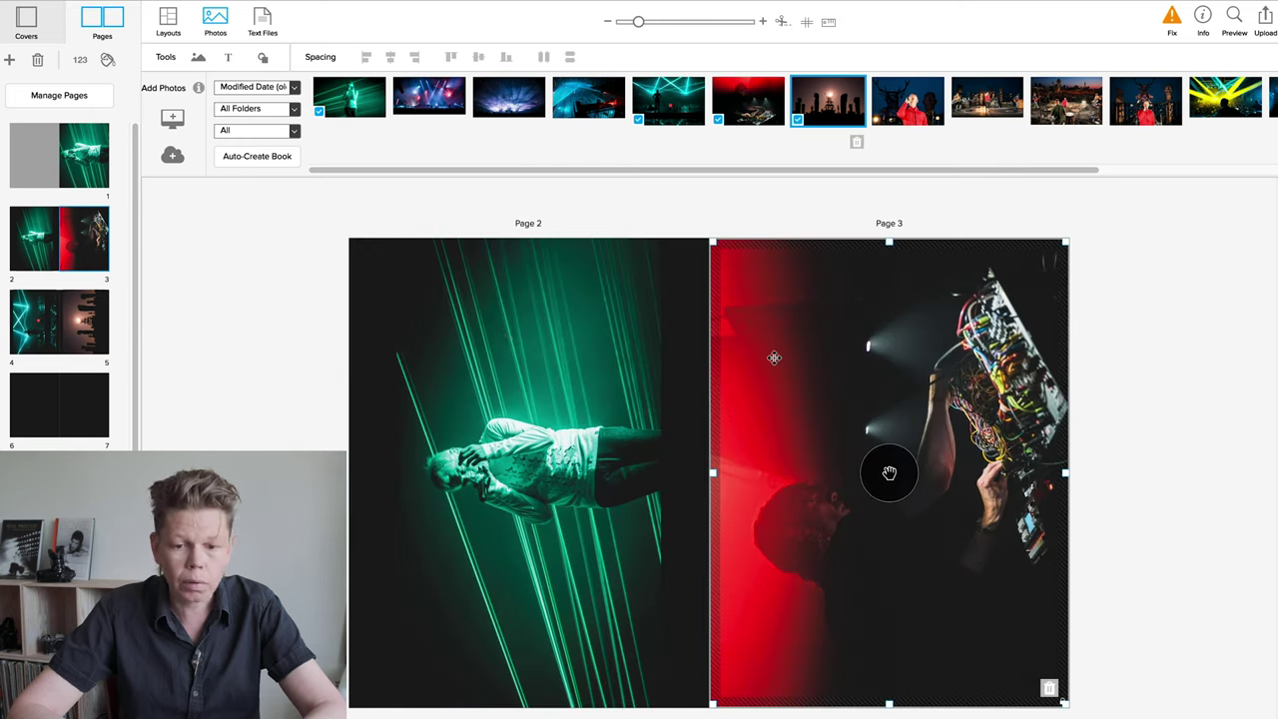
pyautogui.doubleClick(774, 357)
pyautogui.click(419, 419)
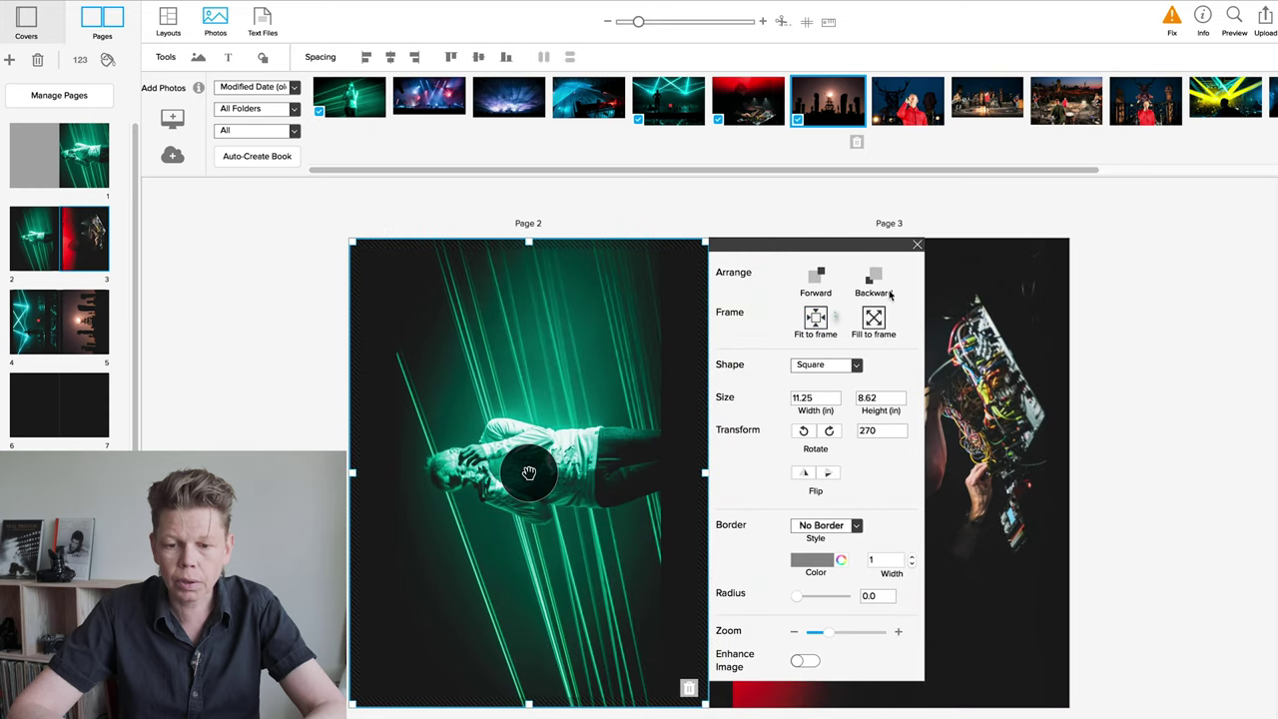
pyautogui.click(918, 246)
# Adjust the page 2 photo, then apply the saved layout to pages 8–9.
pyautogui.click(689, 277)
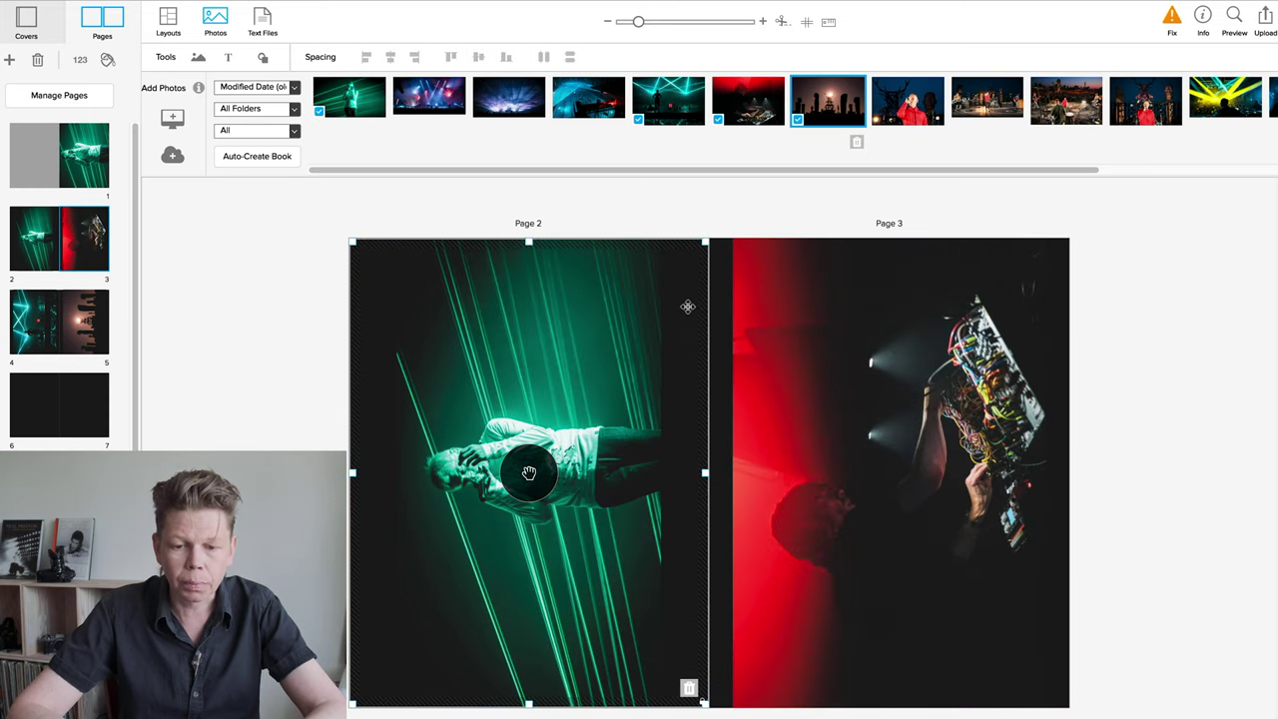
pyautogui.click(744, 247)
pyautogui.click(688, 243)
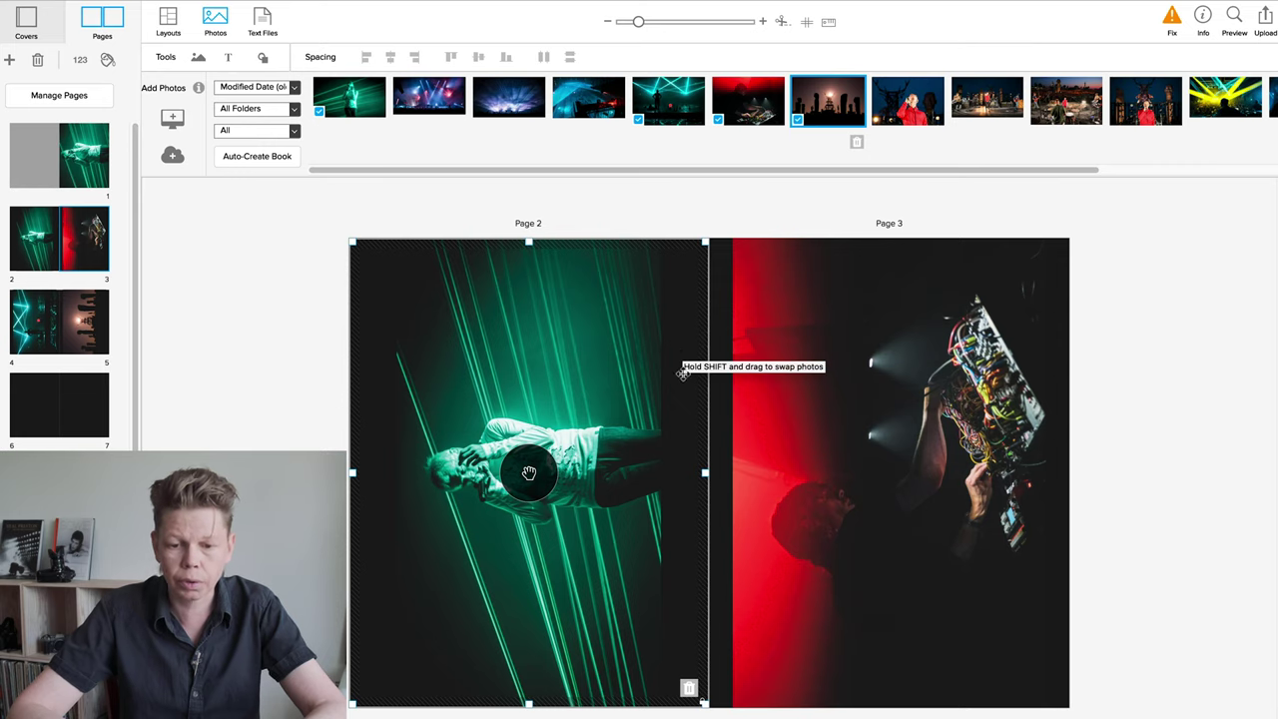
pyautogui.click(693, 250)
pyautogui.click(699, 250)
pyautogui.click(173, 154)
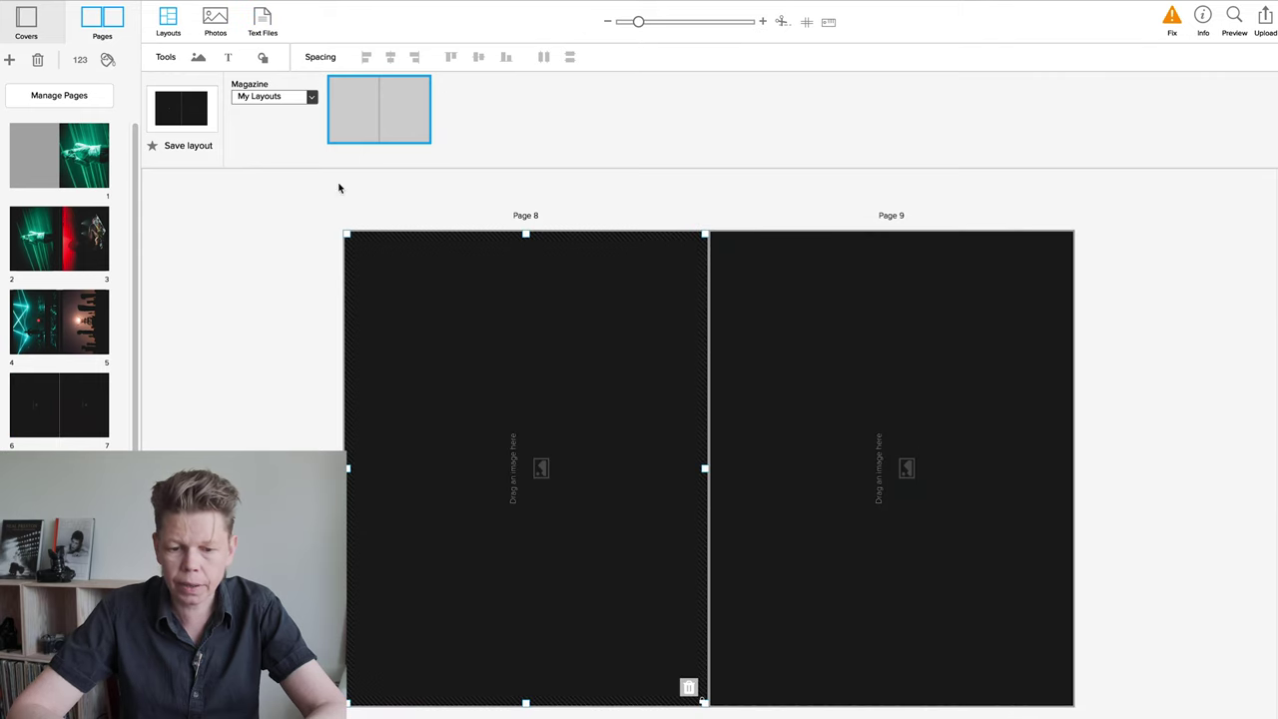
# Place the outdoor band-on-stage concert photo into page 9's rotated frame.
pyautogui.click(207, 22)
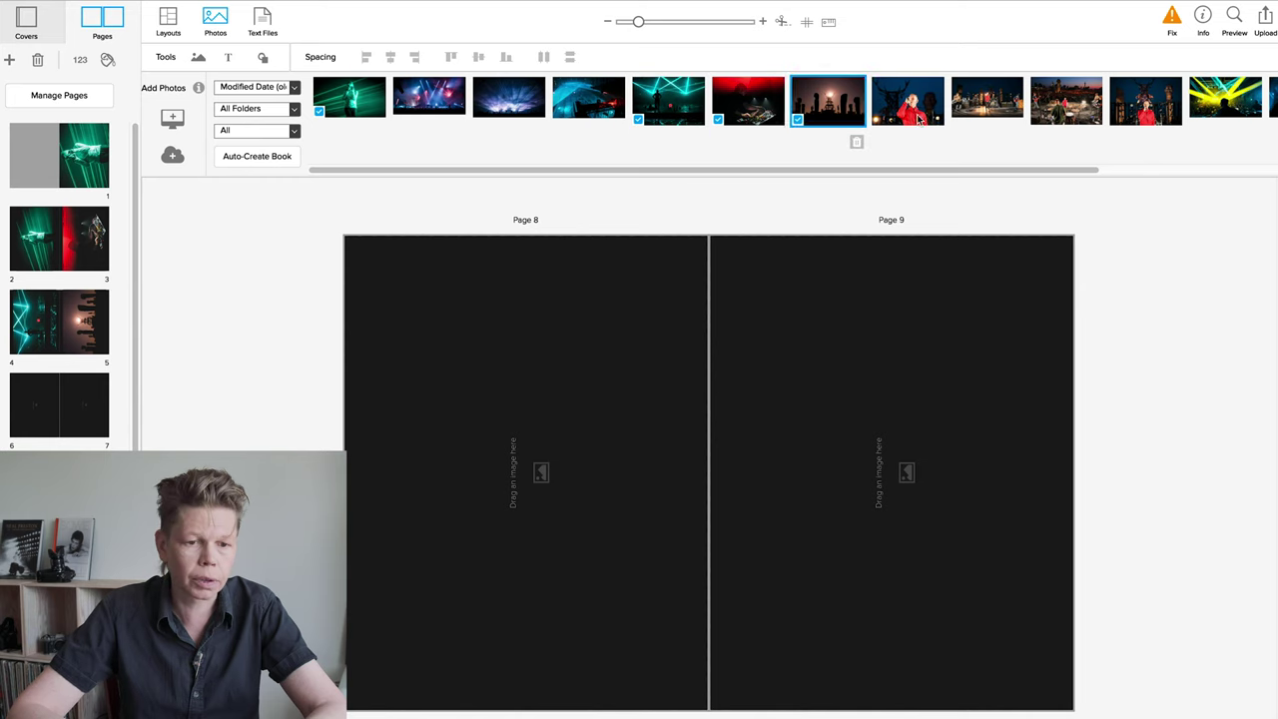
pyautogui.moveTo(972, 106); pyautogui.dragTo(889, 325)
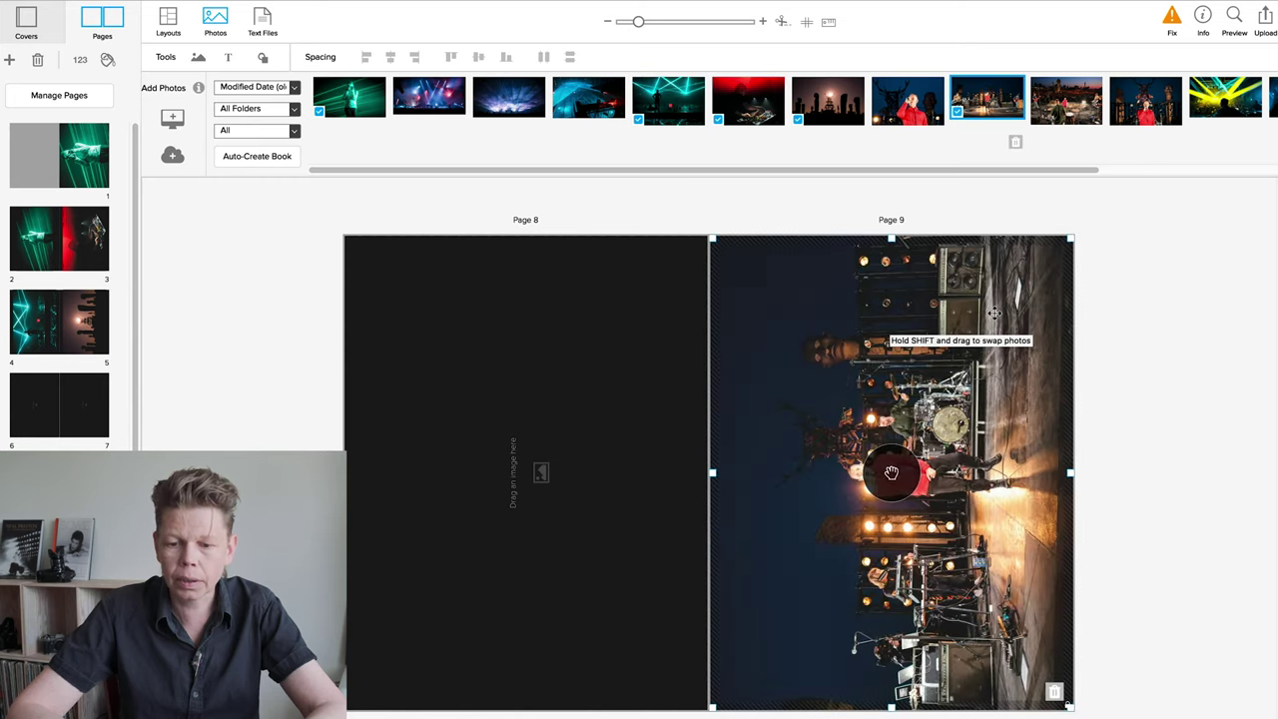
pyautogui.click(638, 243)
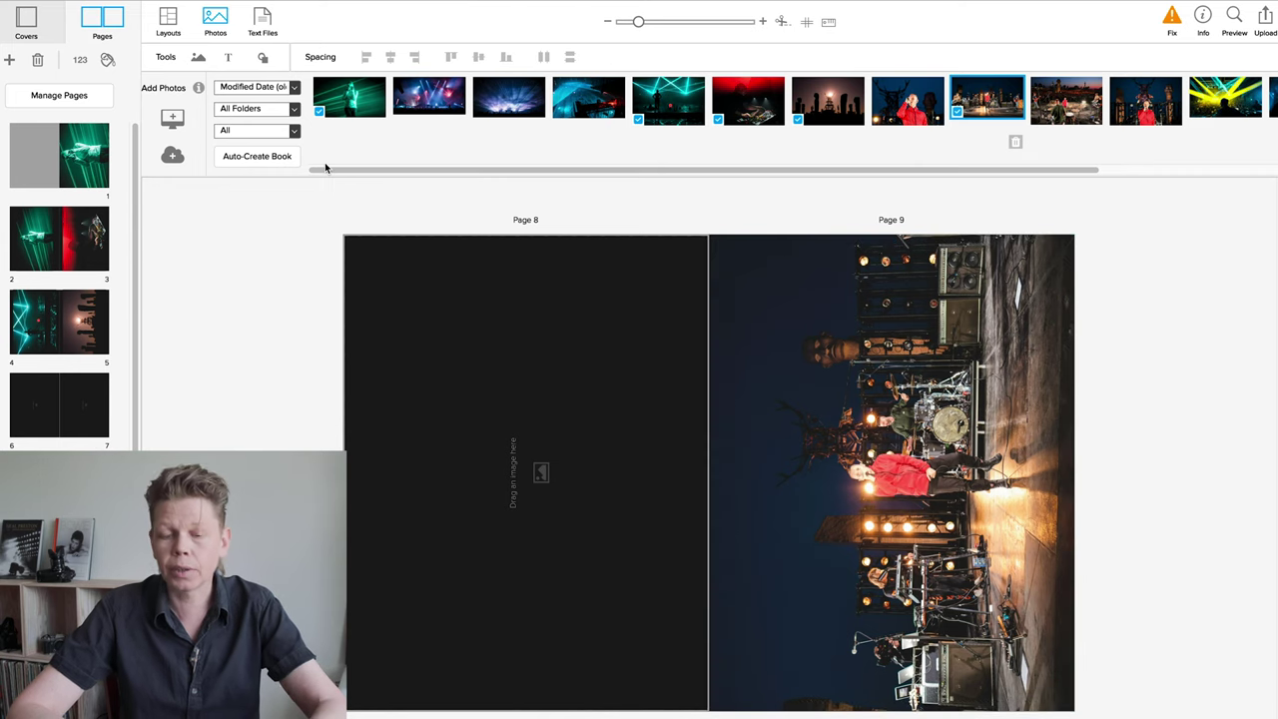